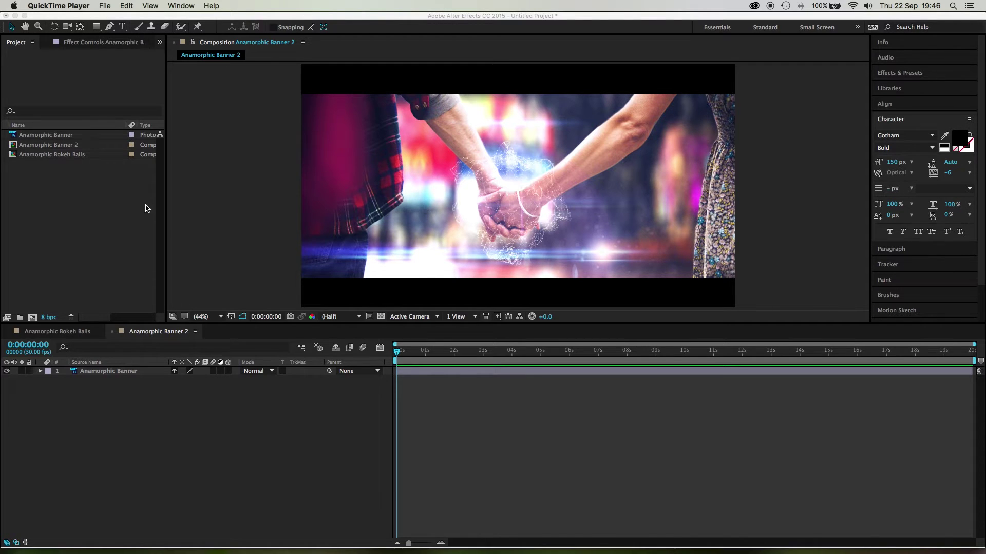
# Select the Anamorphic Banner item in the Project panel.
pyautogui.click(33, 141)
# Delete both Anamorphic Banner items from the project, keeping the Anamorphic Bokeh Balls composition.
pyautogui.click(34, 136)
pyautogui.keyDown('shift'); pyautogui.click(38, 146); pyautogui.keyUp('shift')
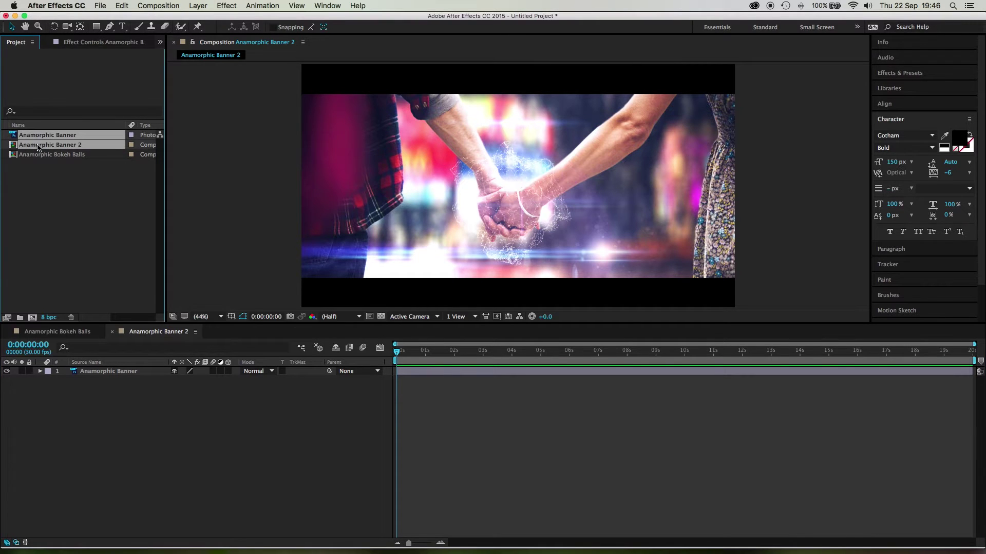
pyautogui.press('Delete')
pyautogui.press('Return')
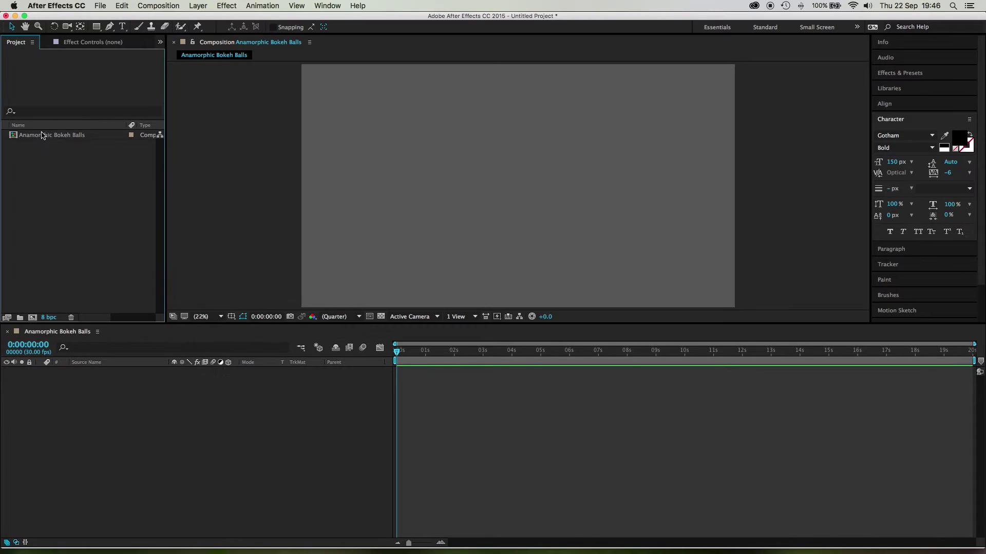
pyautogui.click(43, 135)
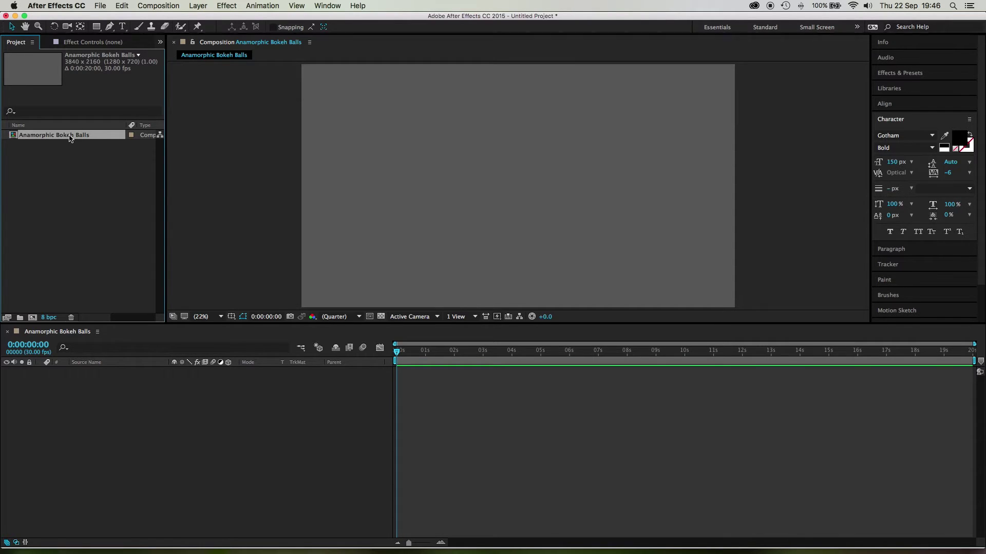
# Import holding hands.psd as flattened Footage.
pyautogui.doubleClick(75, 191)
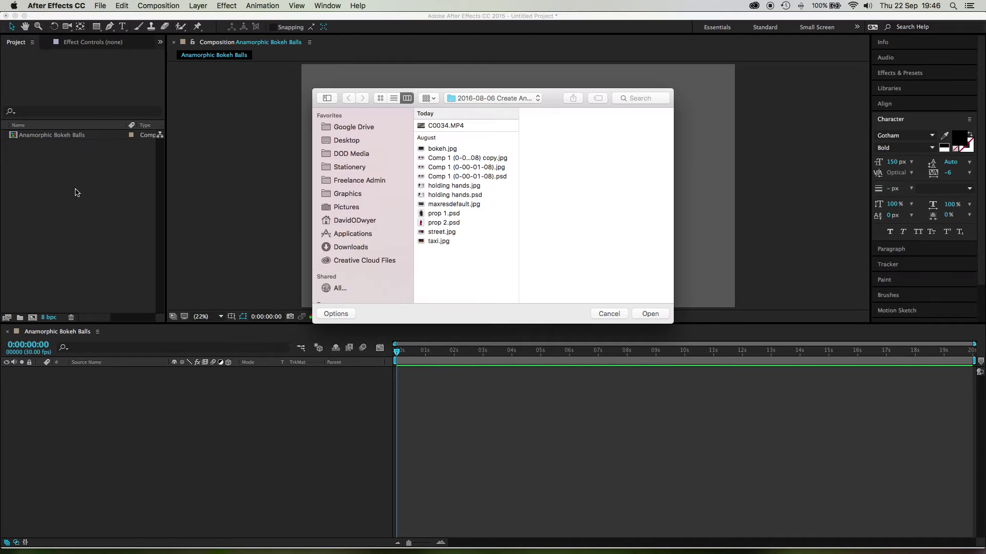
pyautogui.click(443, 158)
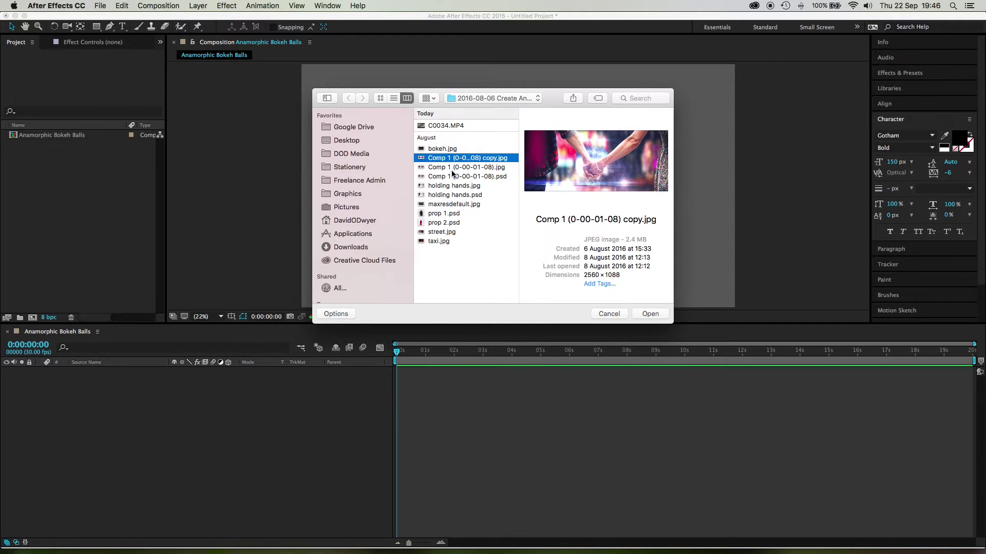
pyautogui.click(444, 186)
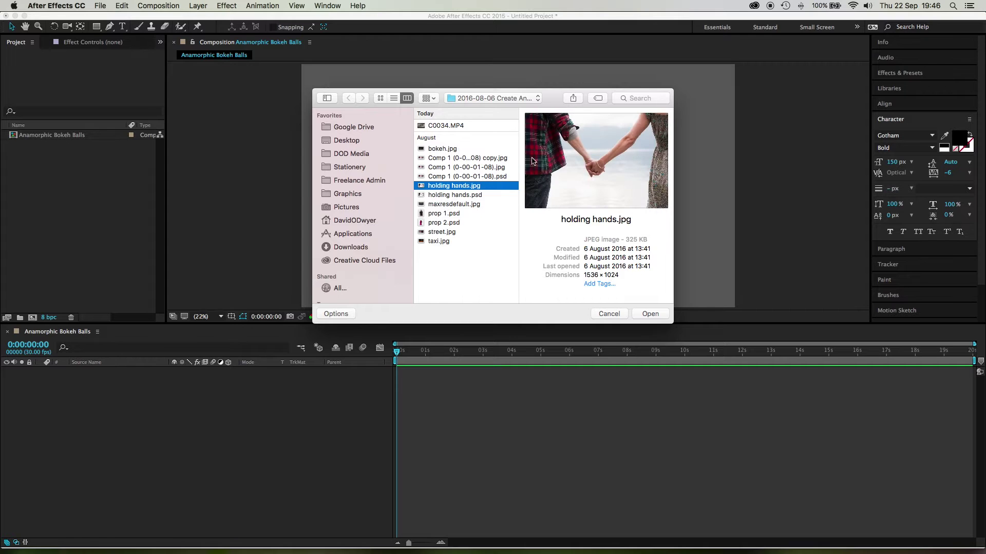
pyautogui.press('space')
pyautogui.press('space')
pyautogui.click(449, 195)
pyautogui.press('space')
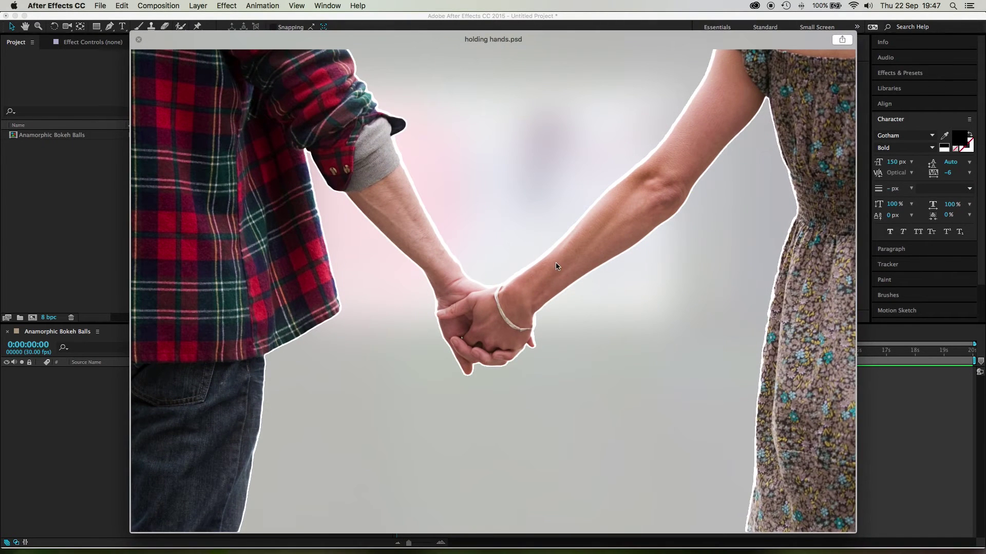
pyautogui.press('space')
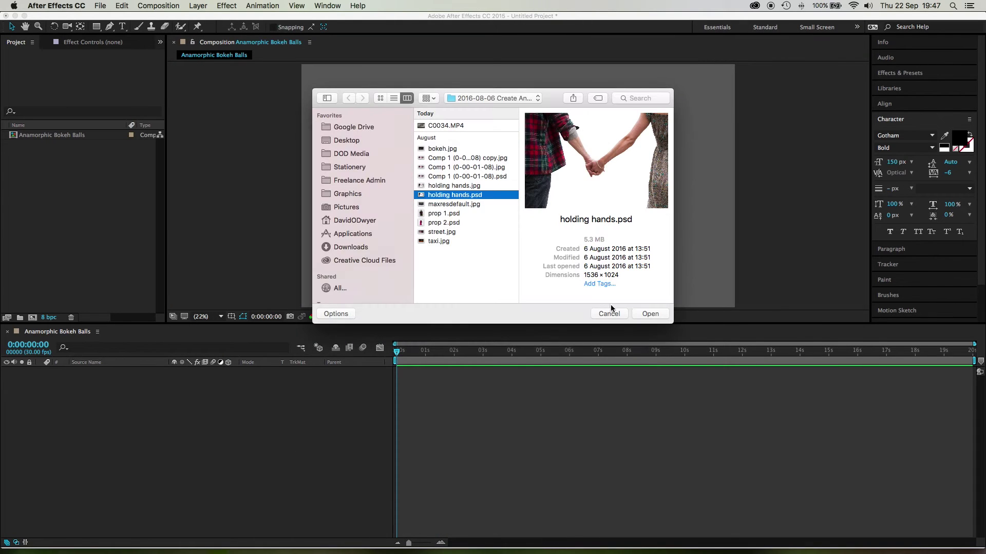
pyautogui.click(650, 314)
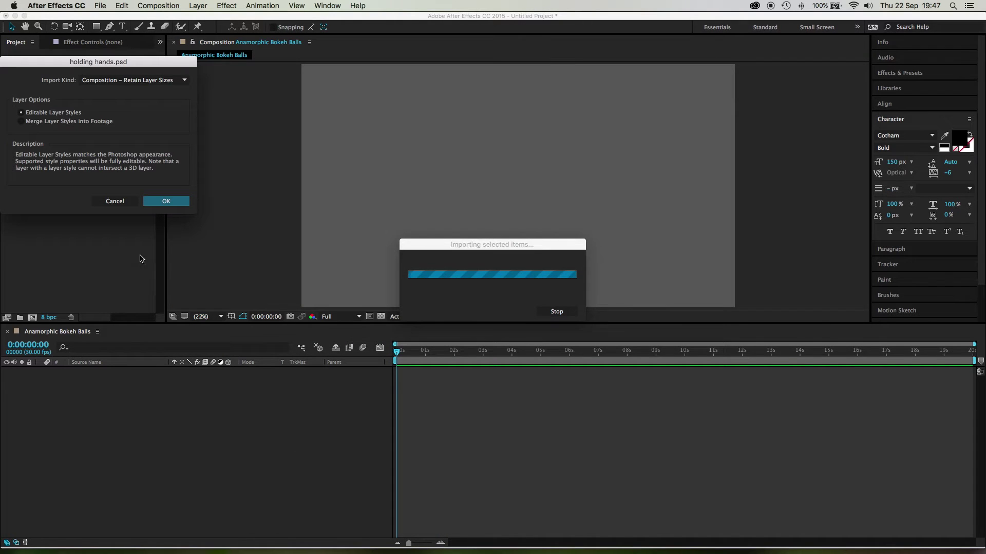
pyautogui.click(112, 80)
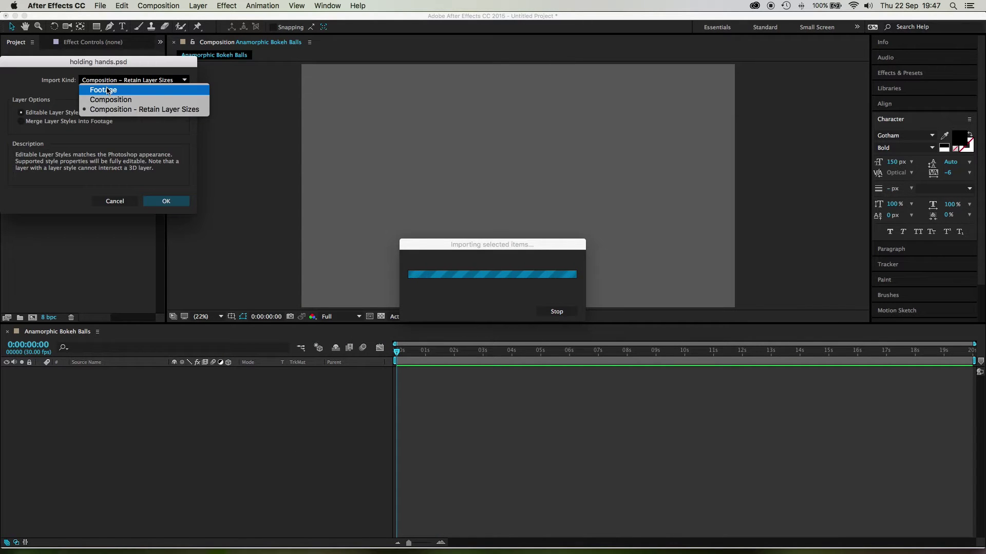
pyautogui.click(105, 90)
pyautogui.click(167, 202)
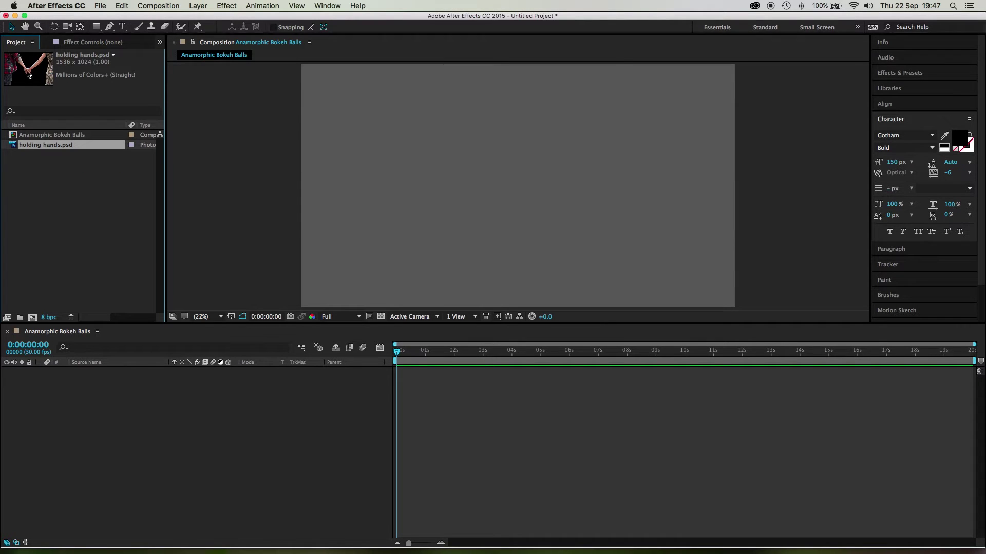
# Import street.jpg into the project.
pyautogui.click(69, 196)
pyautogui.doubleClick(69, 195)
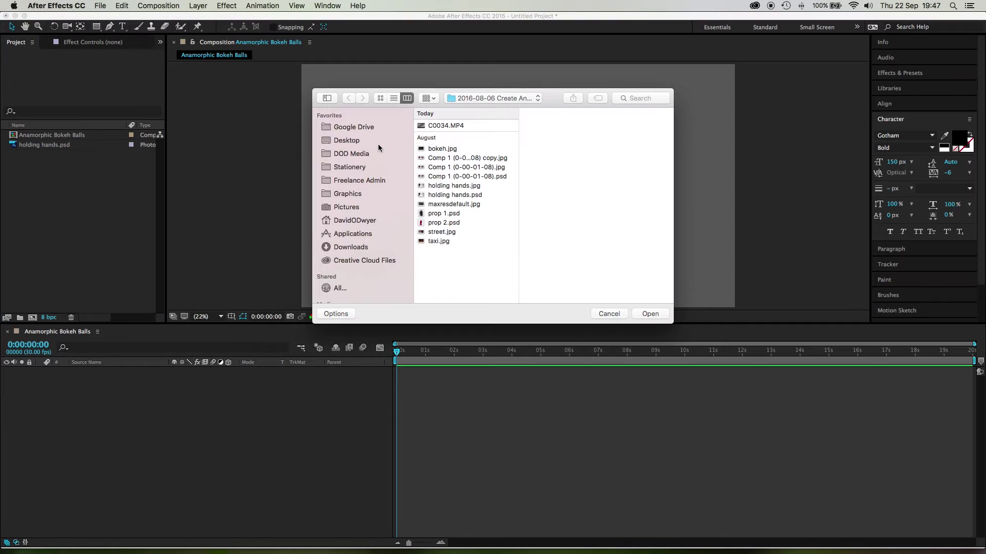
pyautogui.click(440, 195)
pyautogui.click(440, 205)
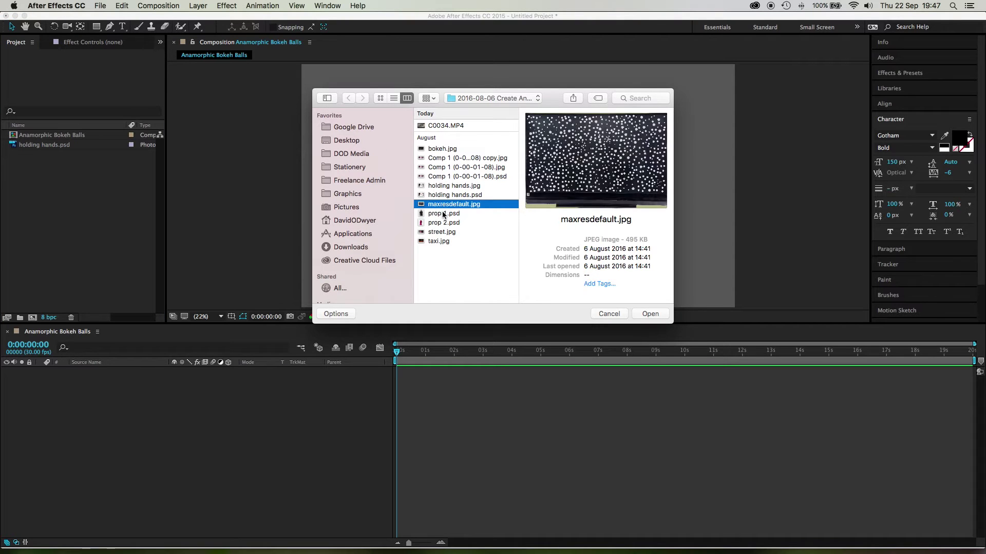
pyautogui.click(444, 214)
pyautogui.click(446, 223)
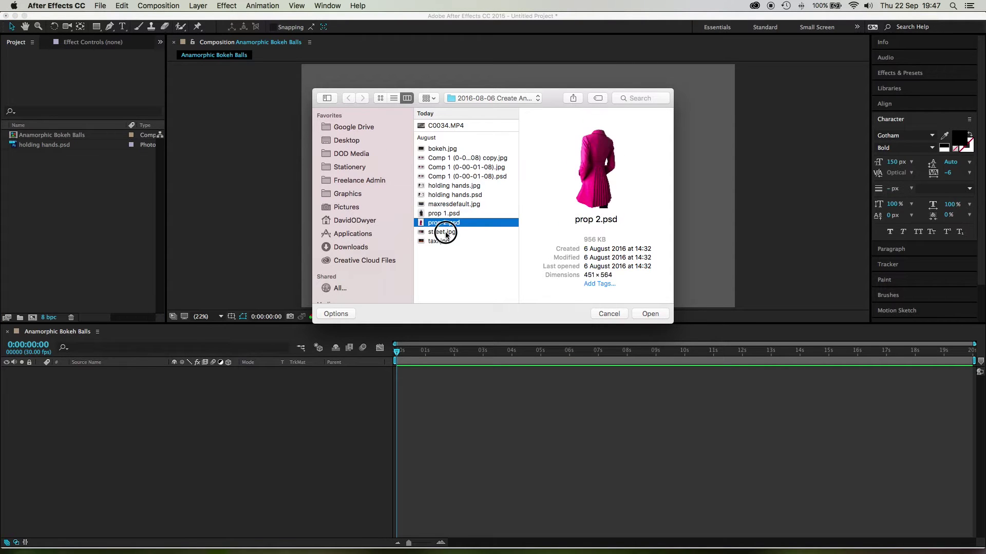
pyautogui.click(445, 232)
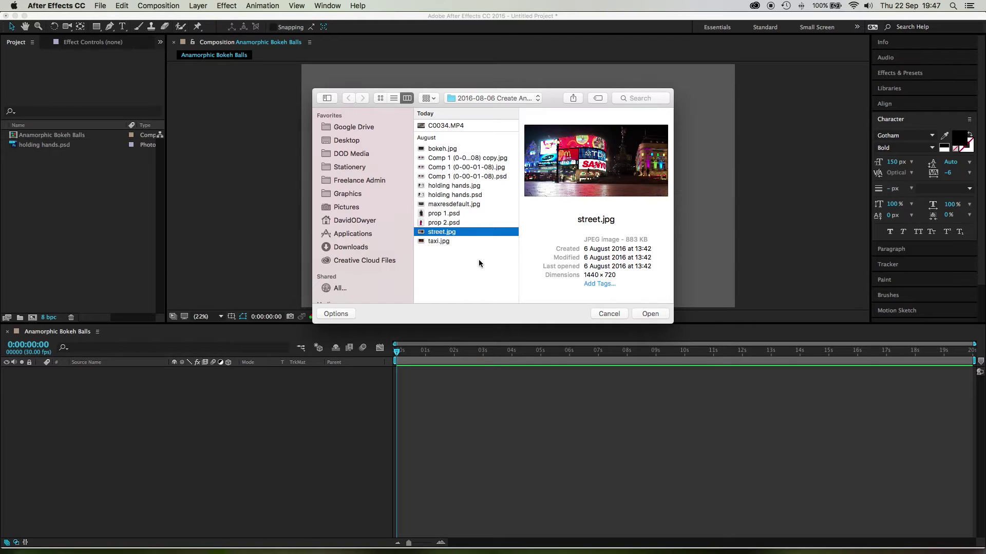
pyautogui.click(650, 313)
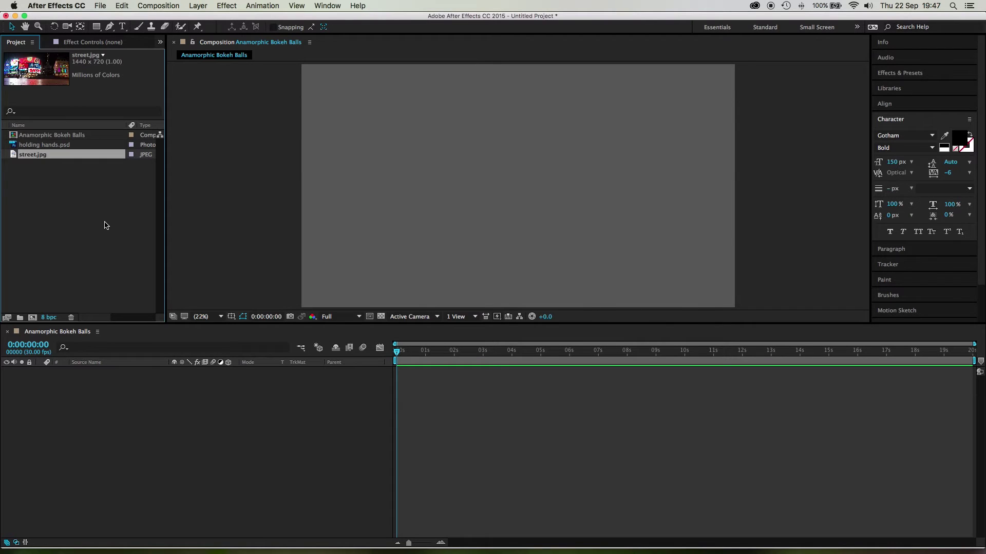
# Add holding hands.psd and street.jpg as layers in Anamorphic Bokeh Balls.
pyautogui.click(51, 194)
pyautogui.click(32, 147)
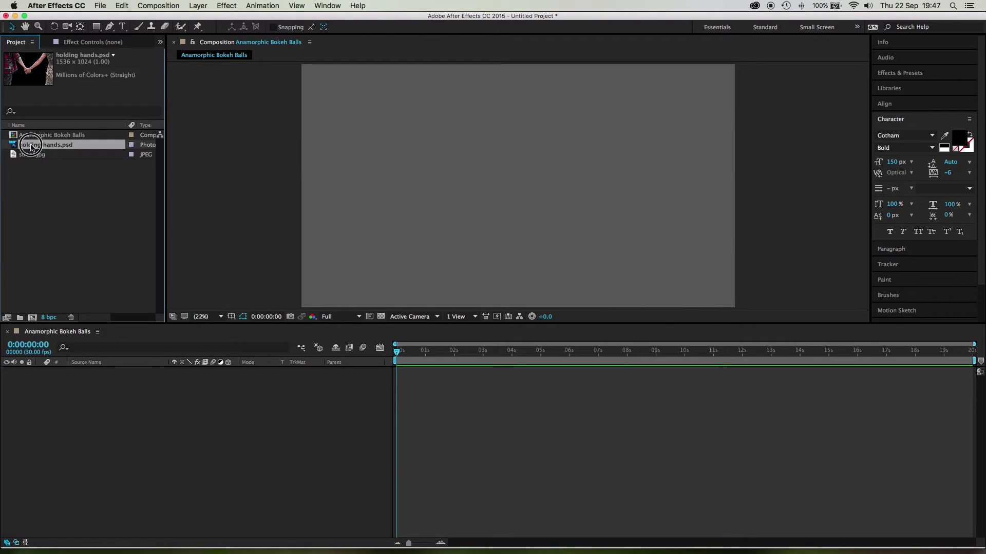
pyautogui.keyDown('shift'); pyautogui.click(31, 154); pyautogui.keyUp('shift')
pyautogui.moveTo(31, 154); pyautogui.dragTo(88, 456)
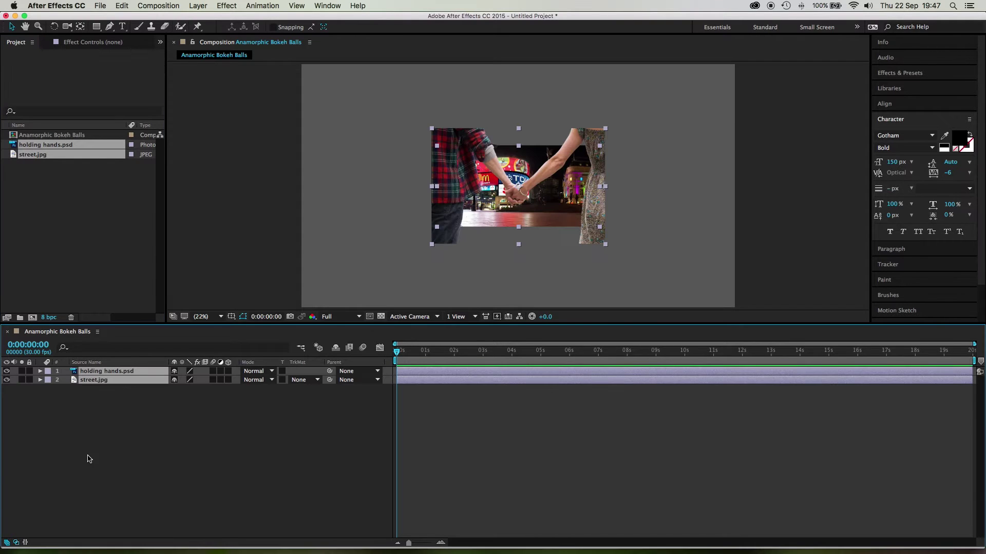
# Scale the holding hands.psd layer up to 251%.
pyautogui.click(123, 434)
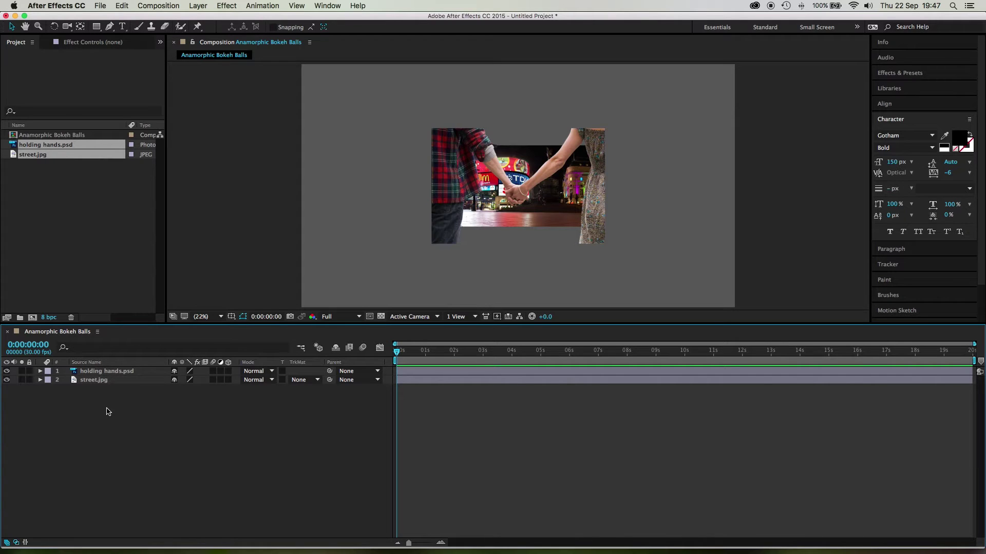
pyautogui.click(107, 371)
pyautogui.press('s')
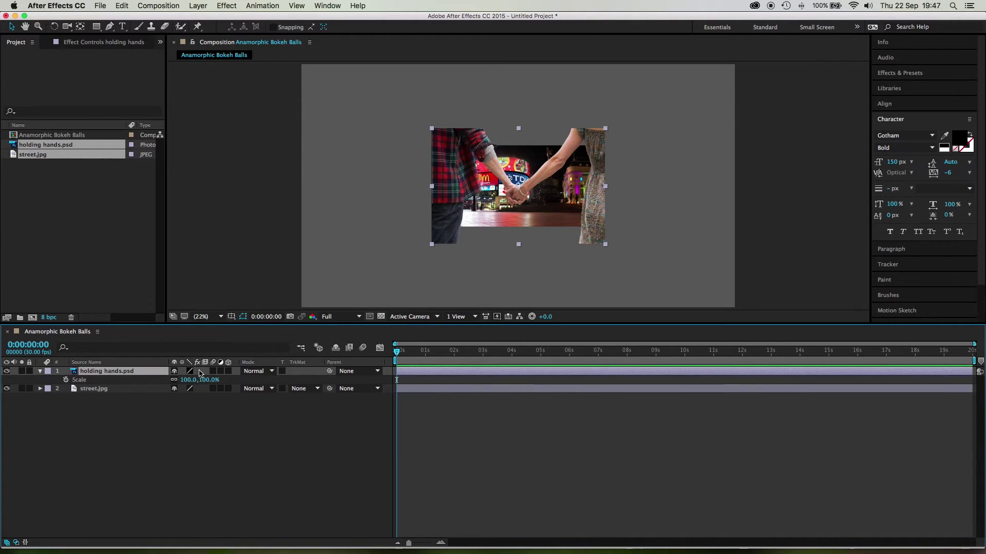
pyautogui.moveTo(186, 384); pyautogui.dragTo(265, 383)
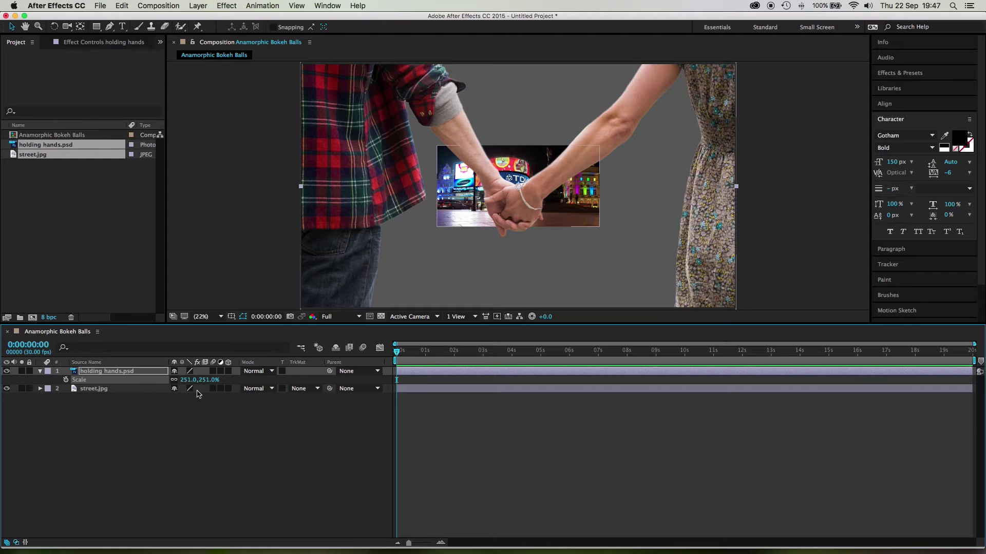
# Scale the street.jpg layer up to 311% to fill the frame.
pyautogui.click(103, 390)
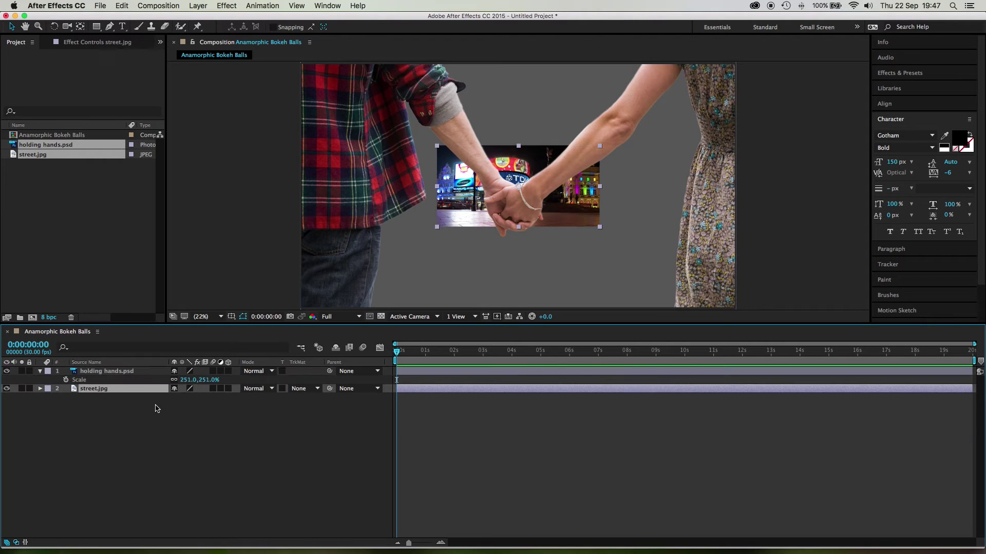
pyautogui.press('s')
pyautogui.moveTo(187, 398); pyautogui.dragTo(289, 401)
pyautogui.click(260, 501)
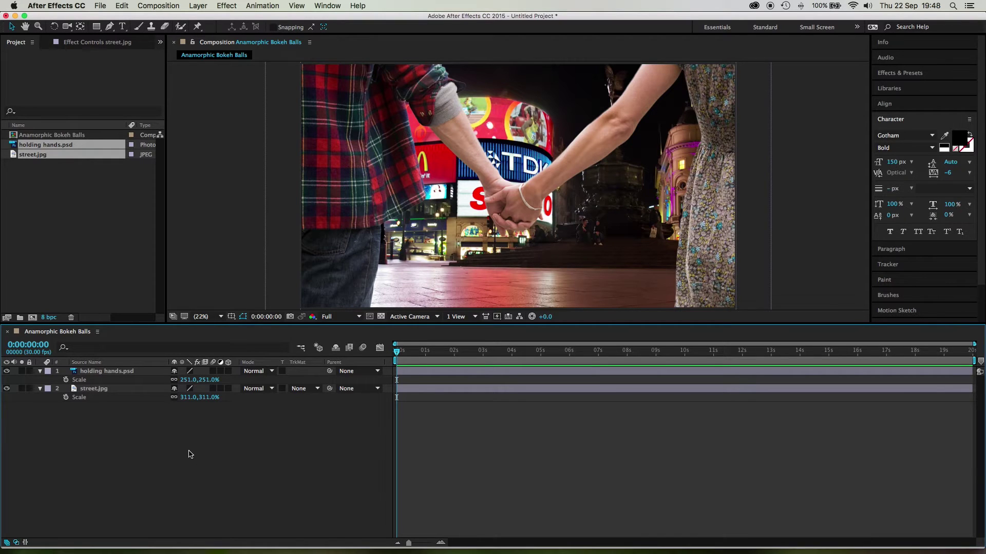
# Find Camera Lens Blur in Effects & Presets and apply it to street.jpg.
pyautogui.click(103, 390)
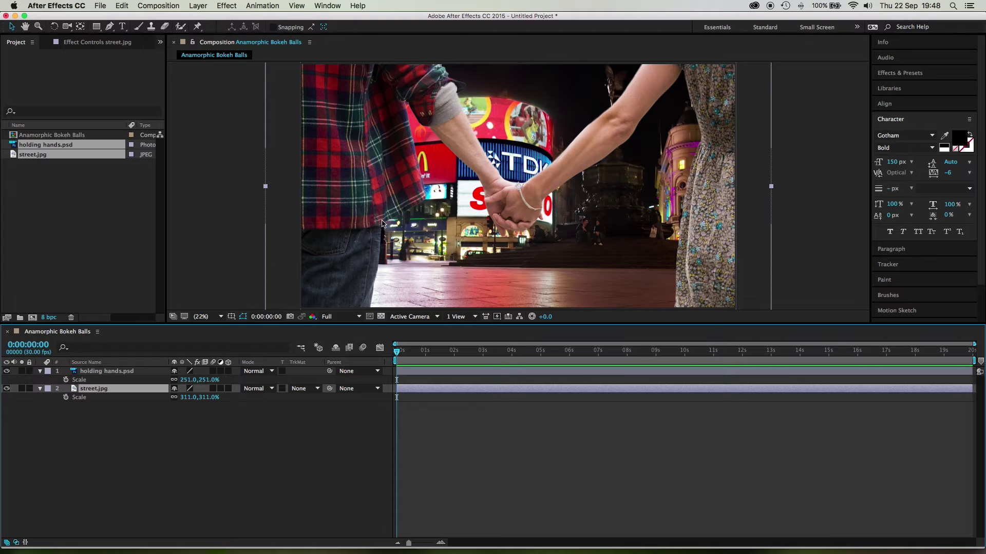
pyautogui.click(900, 73)
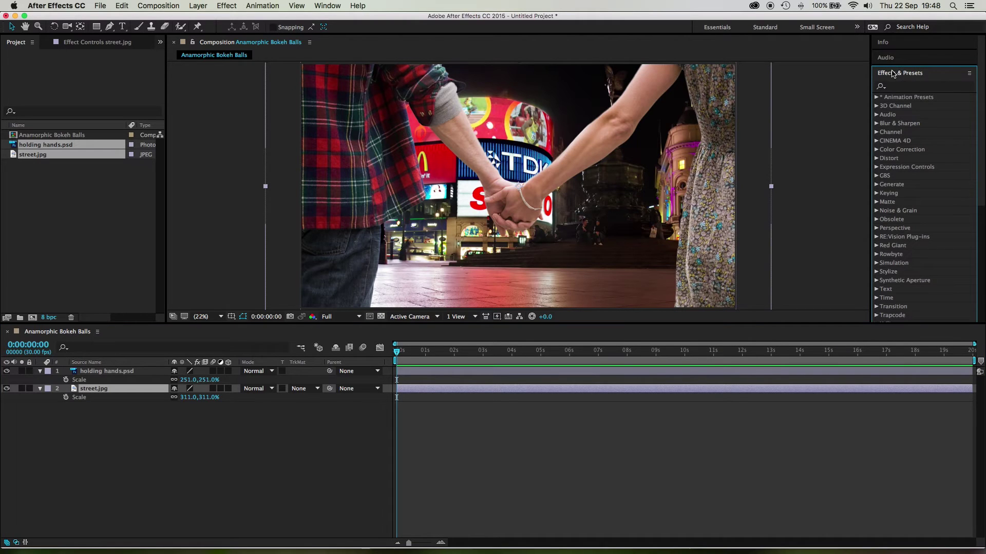
pyautogui.click(919, 87)
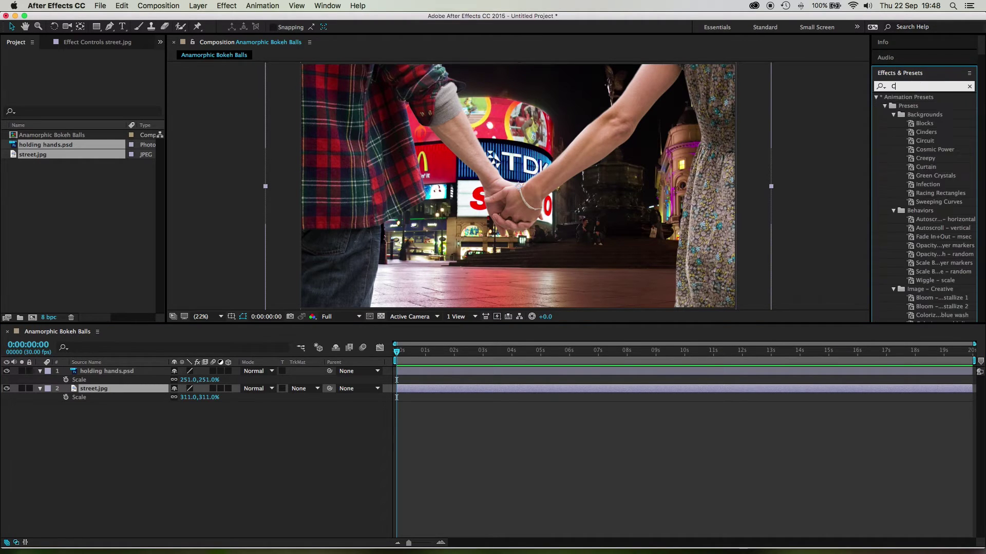
pyautogui.write('Camera Lens')
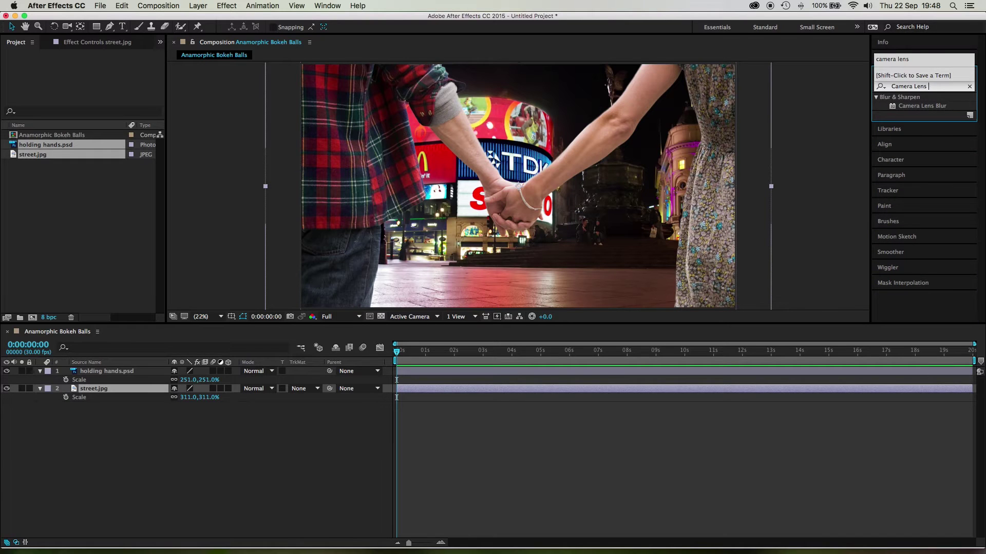
pyautogui.write(' B')
pyautogui.doubleClick(924, 107)
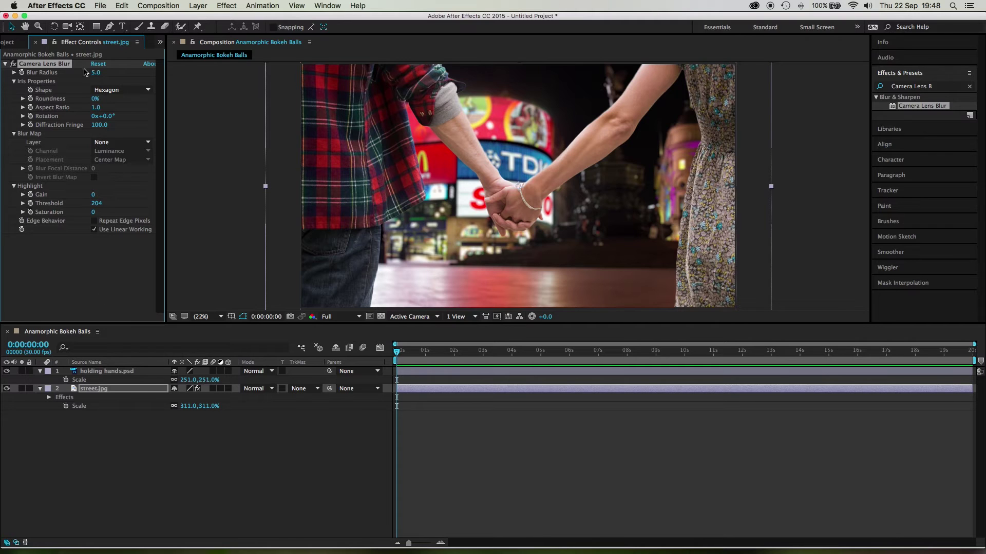
# Adjust the lens blur's Blur Radius and set iris Roundness to 100%.
pyautogui.moveTo(95, 72)
pyautogui.mouseDown()
pyautogui.moveTo(127, 75)
pyautogui.moveTo(80, 77)
pyautogui.mouseUp()
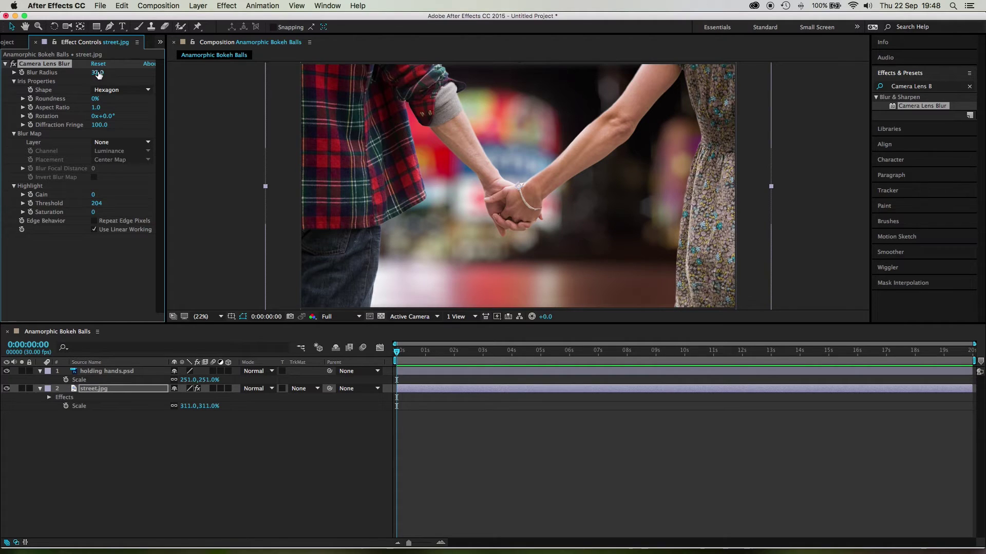
pyautogui.moveTo(95, 73); pyautogui.dragTo(102, 88)
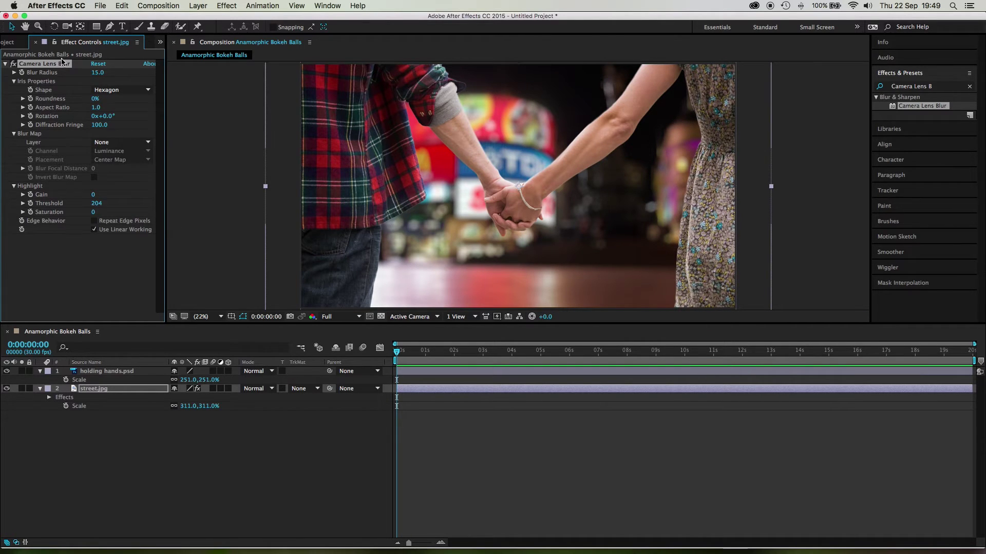
pyautogui.click(95, 98)
pyautogui.write('100')
pyautogui.press('Return')
# Change the Camera Lens Blur iris shape to Octagon.
pyautogui.click(129, 88)
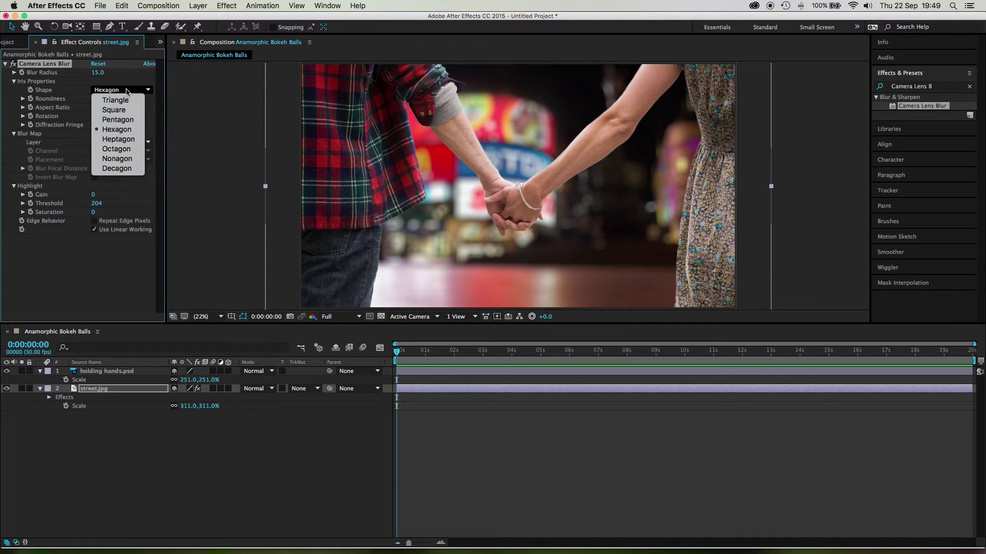
pyautogui.click(123, 150)
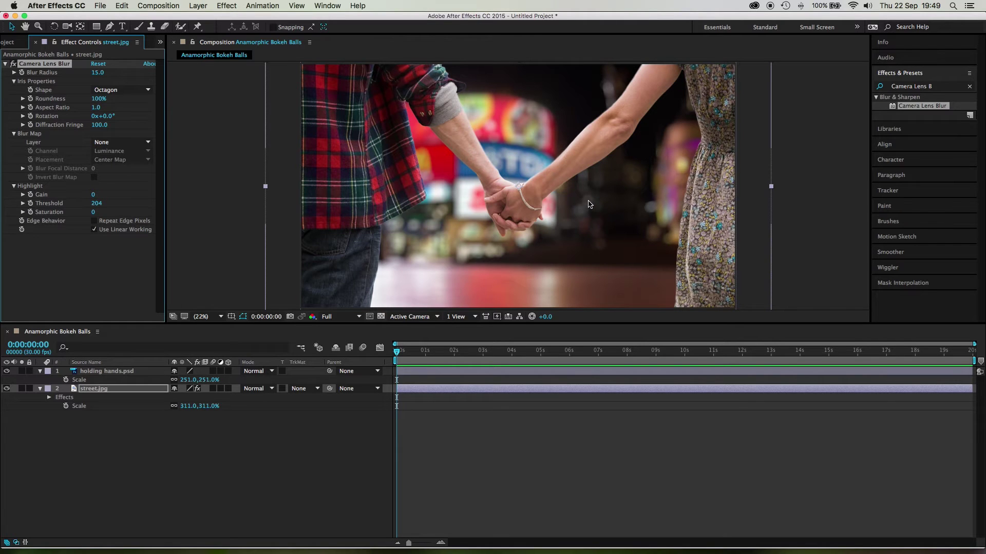
pyautogui.click(100, 126)
# Scrub Diffraction Fringe up to 500 and collapse the Blur Map group.
pyautogui.click(112, 170)
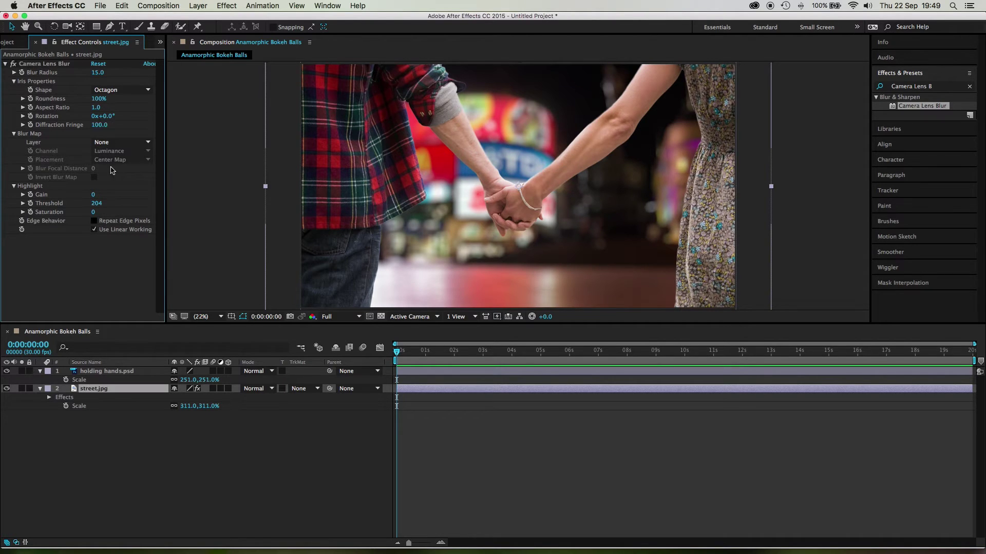
pyautogui.moveTo(99, 125); pyautogui.dragTo(282, 130)
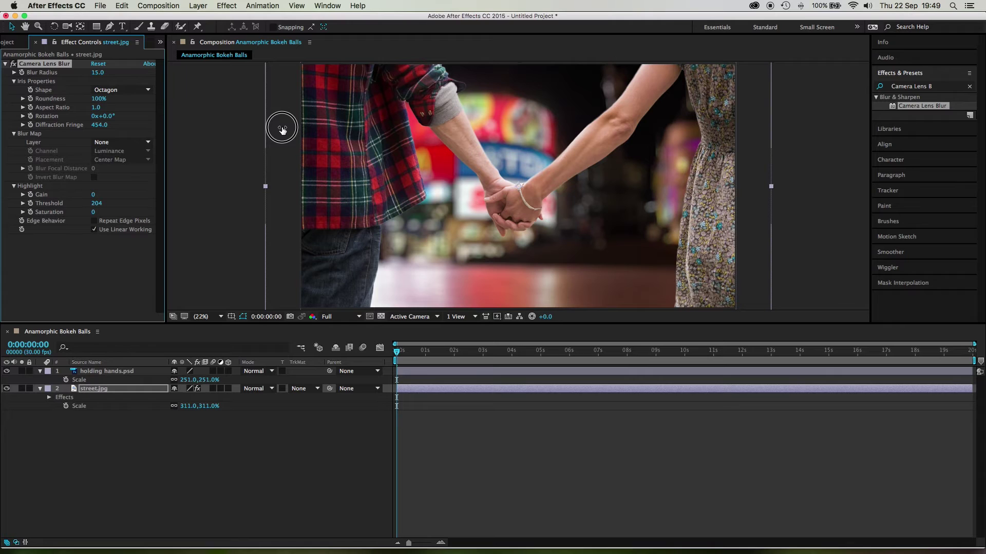
pyautogui.moveTo(282, 129); pyautogui.dragTo(338, 132)
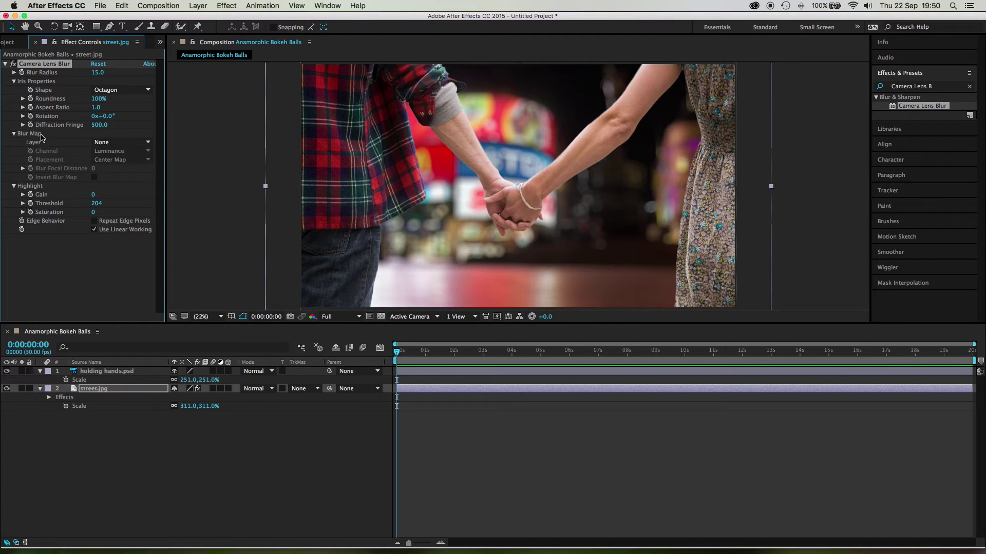
pyautogui.click(14, 134)
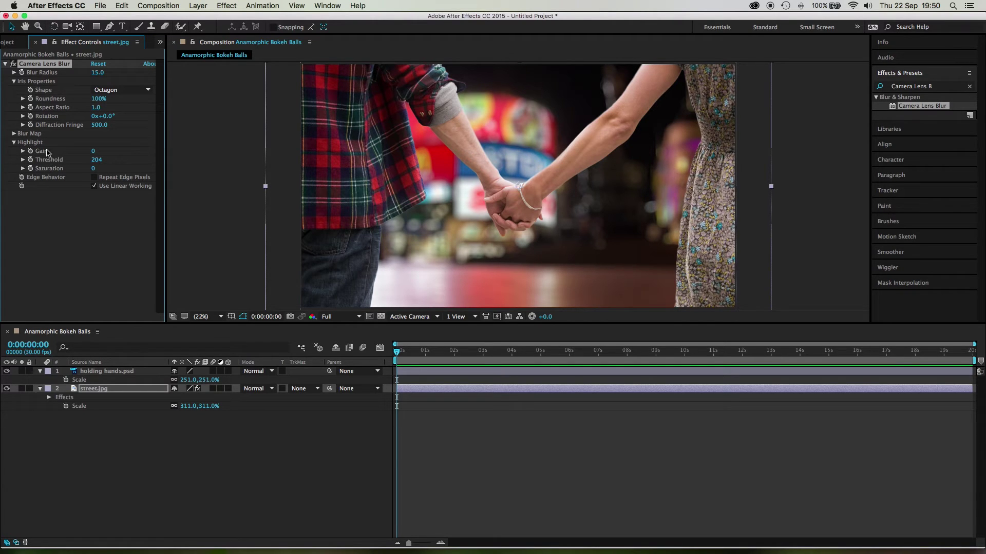
# Set highlight Gain to 10 and Threshold to 107, and enable Repeat Edge Pixels.
pyautogui.moveTo(93, 151); pyautogui.dragTo(83, 163)
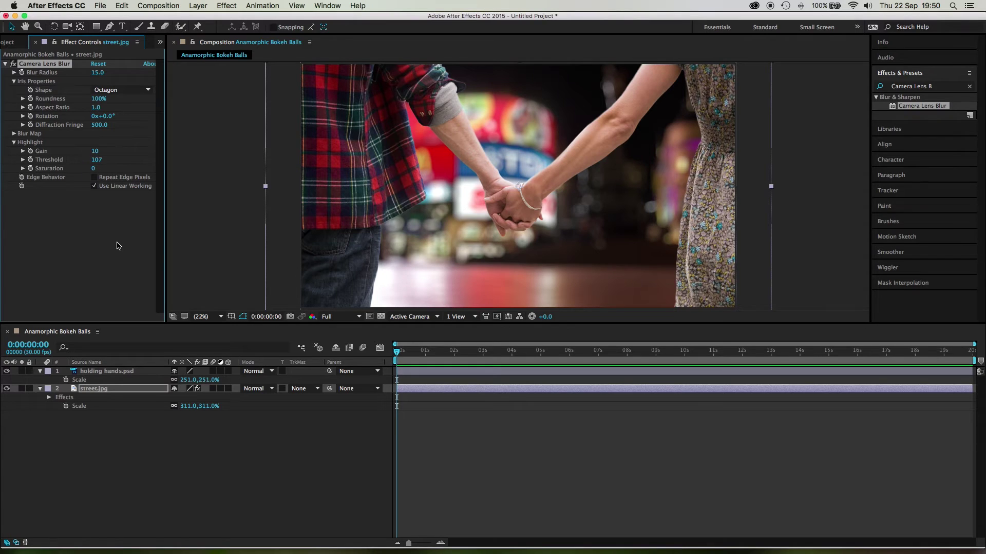
pyautogui.click(94, 177)
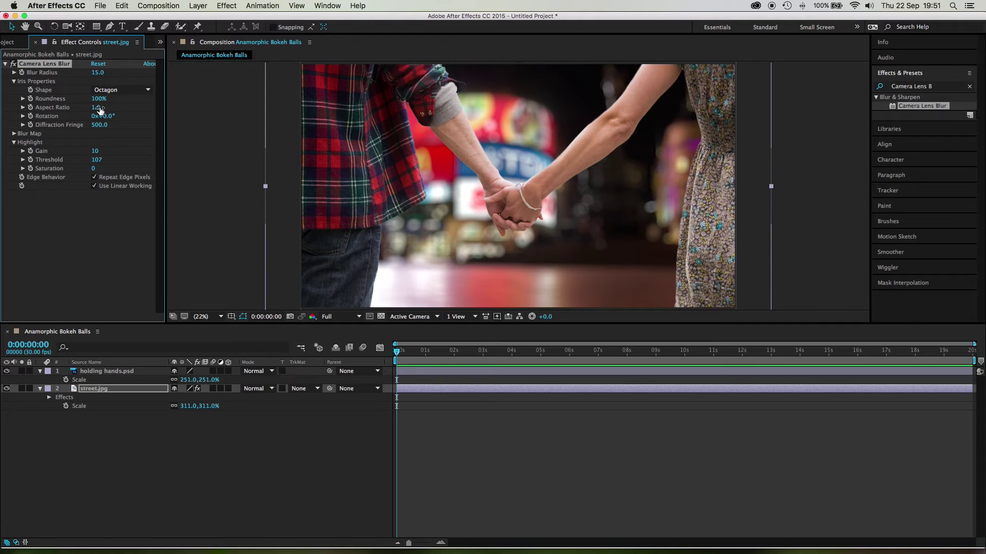
pyautogui.click(100, 110)
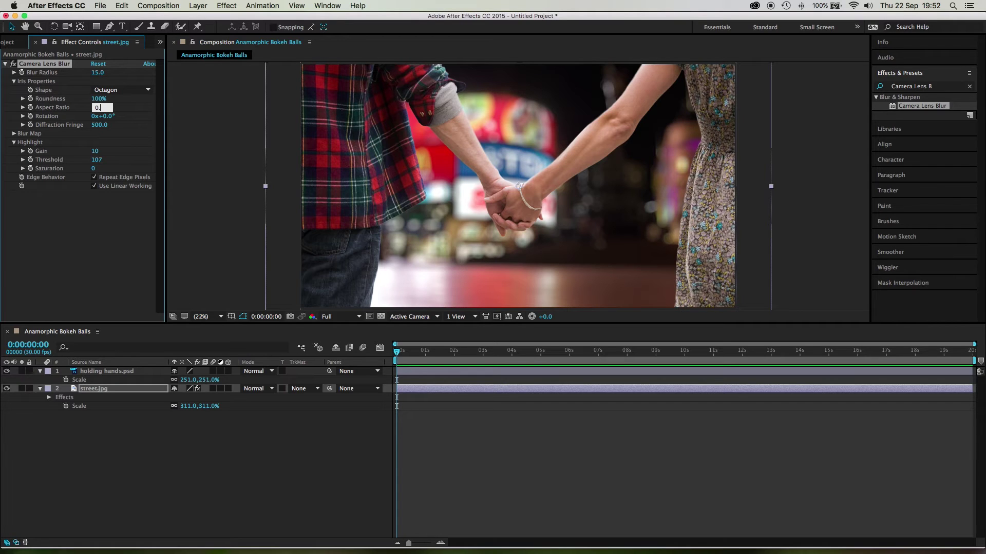
# Set the iris Aspect Ratio to 0.5 and the Blur Radius to 25.
pyautogui.press('Return')
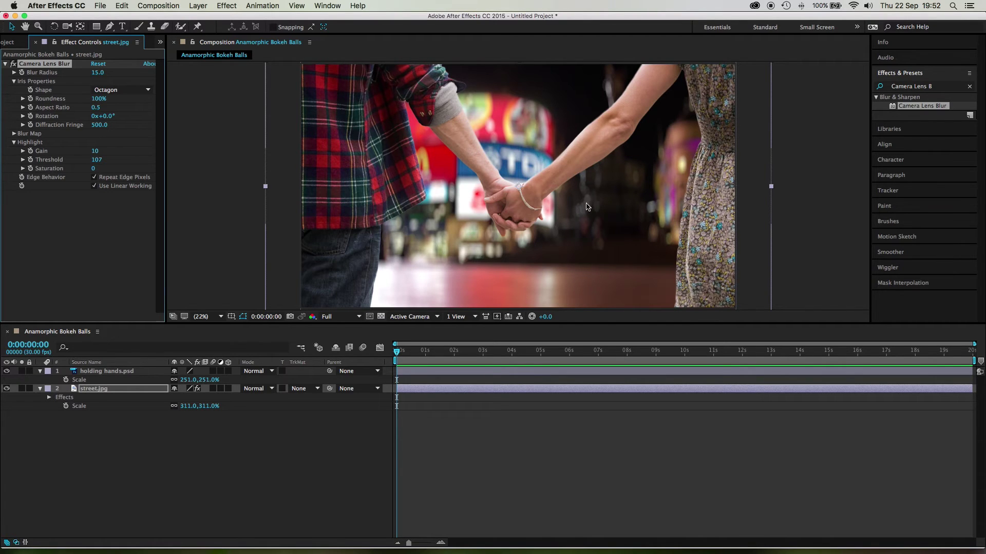
pyautogui.click(98, 72)
pyautogui.write('25')
pyautogui.press('Return')
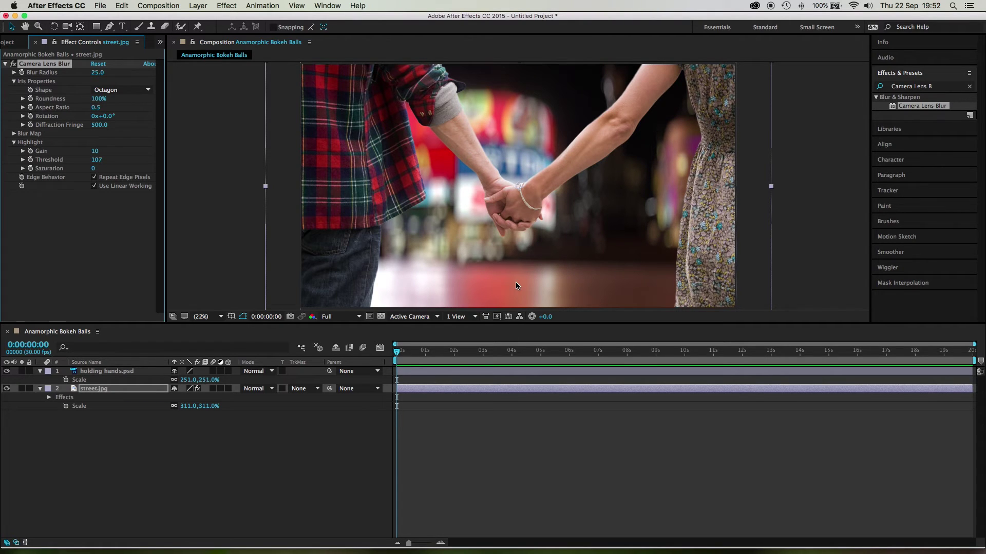
pyautogui.click(108, 371)
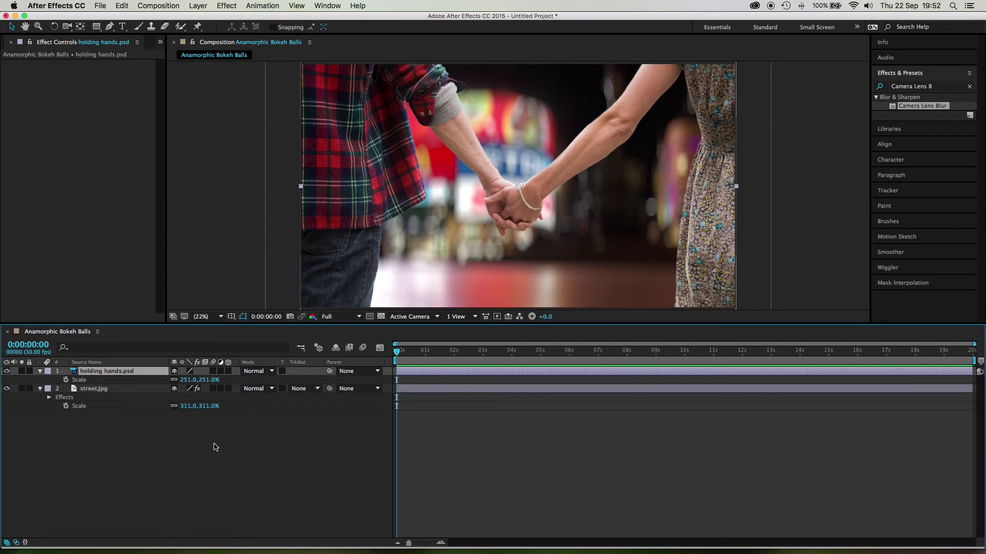
# Add a new solid tinted green with Tint and blend it in Soft Light mode.
pyautogui.rightClick(128, 452)
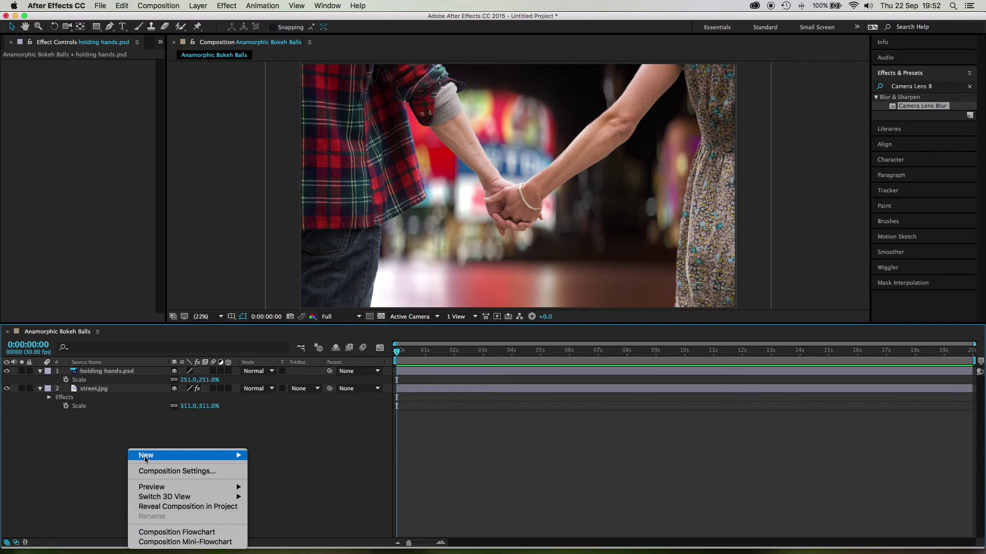
pyautogui.moveTo(144, 456)
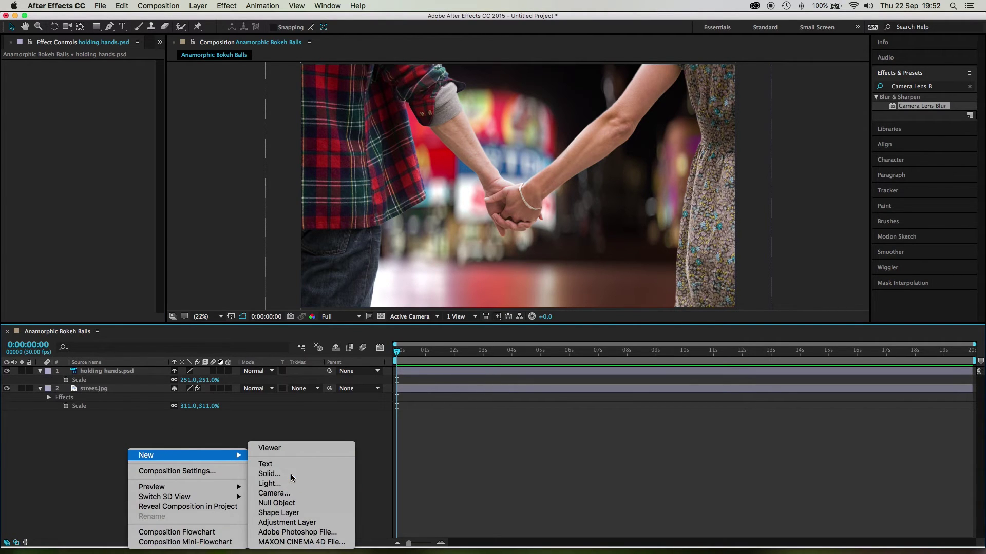
pyautogui.click(269, 474)
pyautogui.click(205, 269)
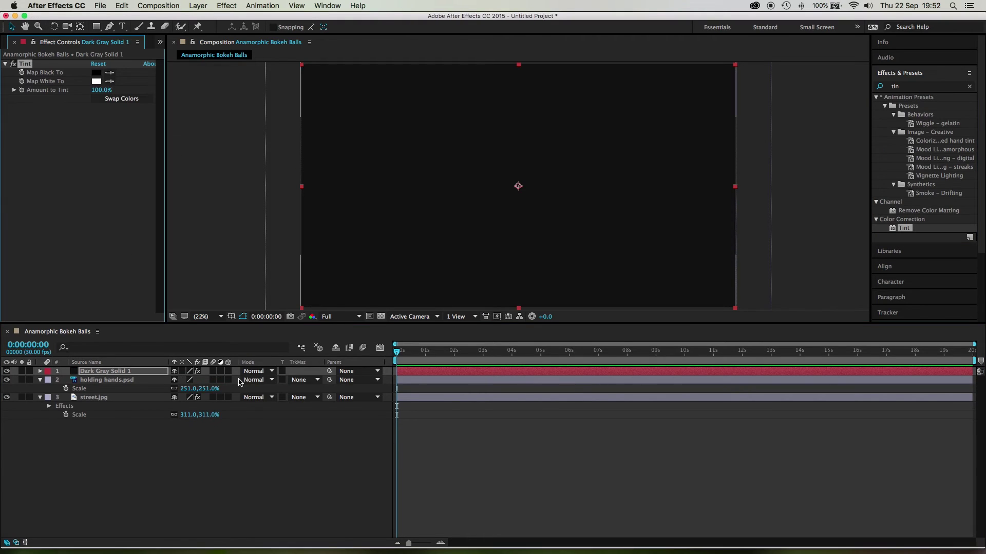
pyautogui.click(257, 371)
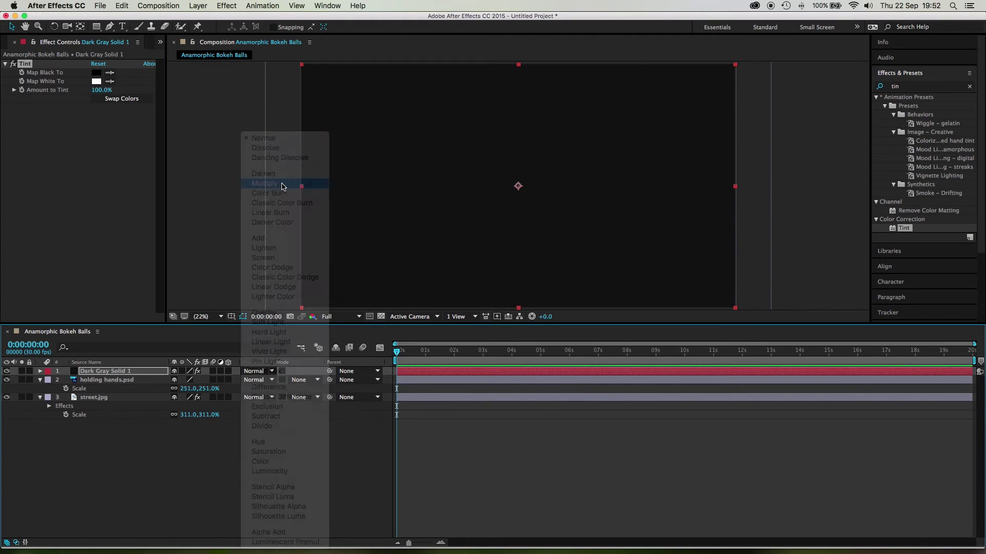
pyautogui.click(282, 186)
pyautogui.click(96, 72)
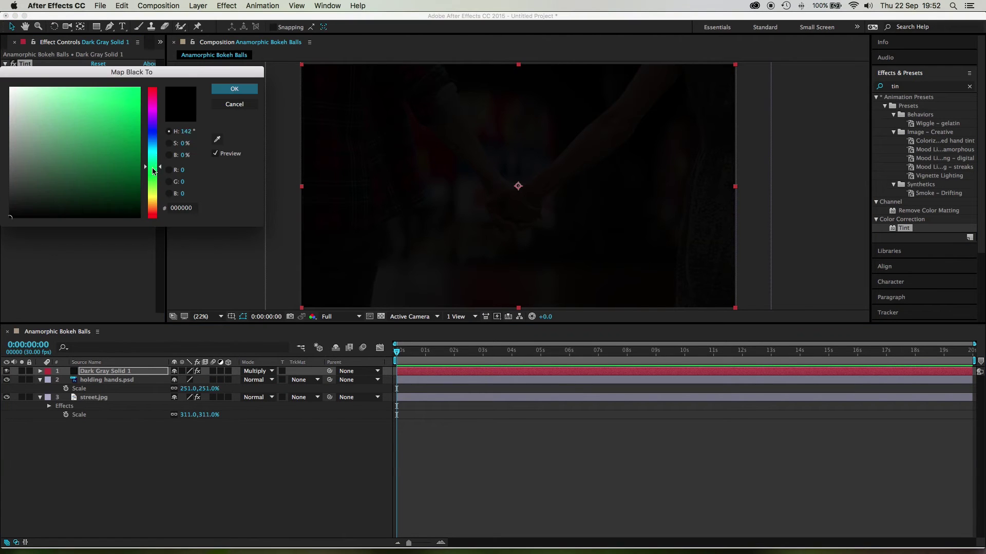
pyautogui.click(122, 70)
pyautogui.click(181, 95)
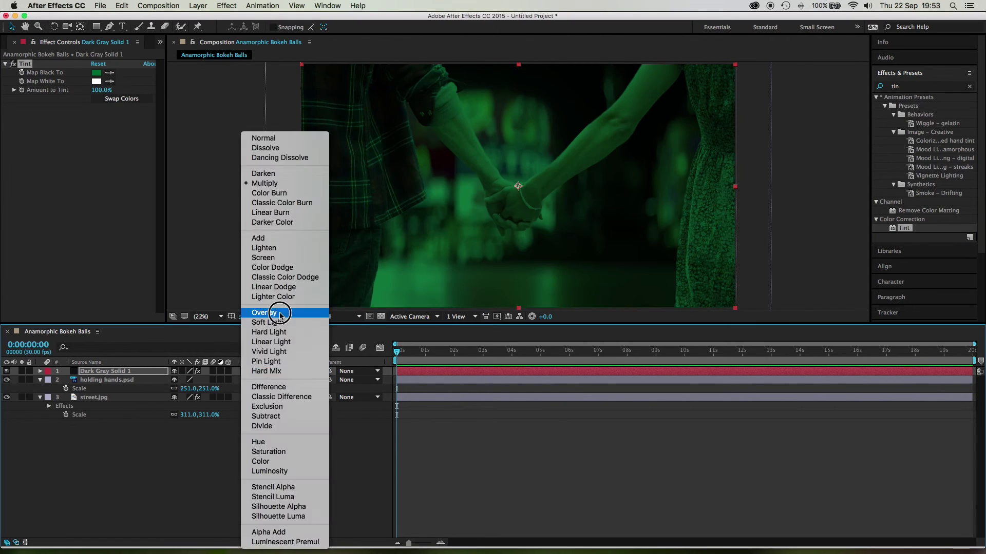
pyautogui.click(286, 313)
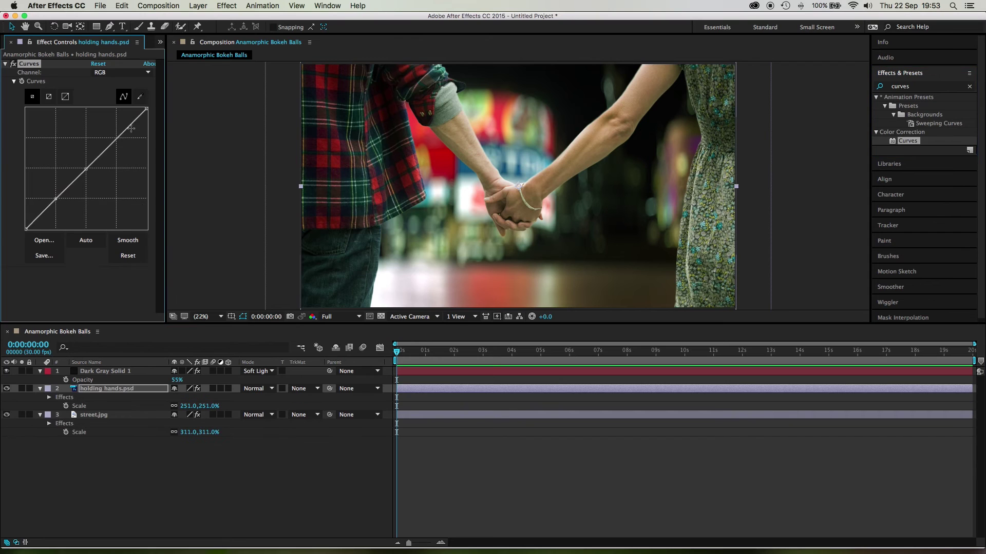
# Darken the couple with a Curves adjustment on holding hands.psd.
pyautogui.moveTo(131, 128); pyautogui.dragTo(132, 133)
pyautogui.moveTo(55, 199); pyautogui.dragTo(57, 205)
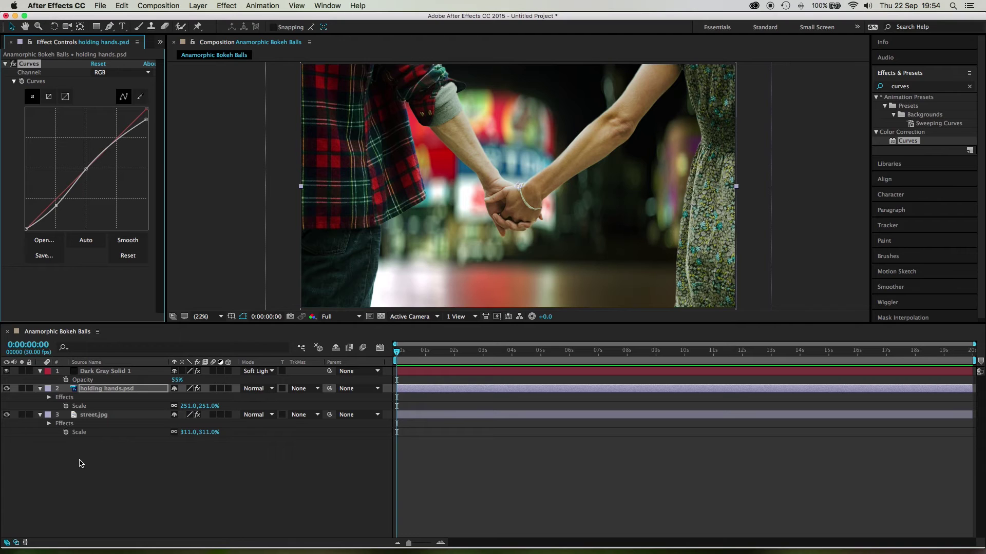
pyautogui.click(129, 508)
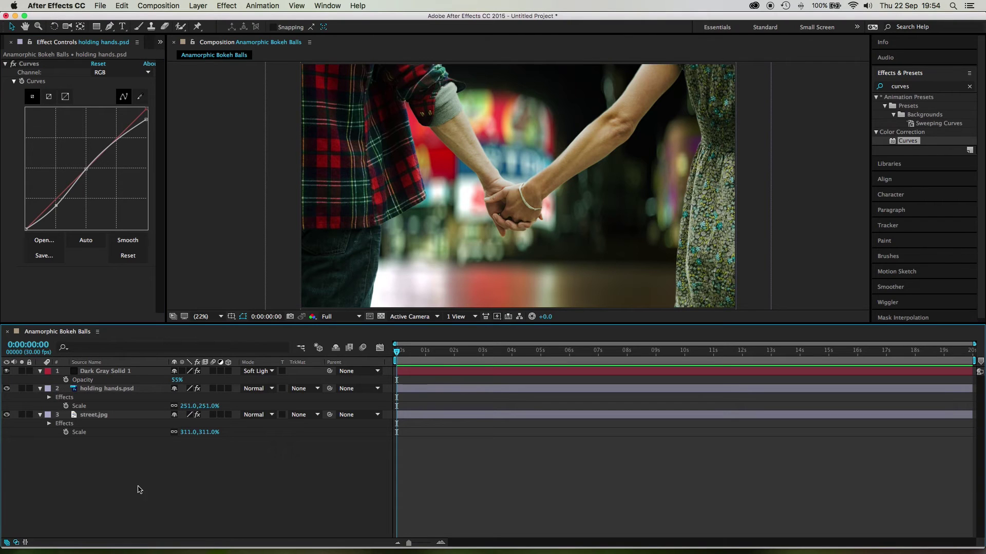
pyautogui.click(969, 87)
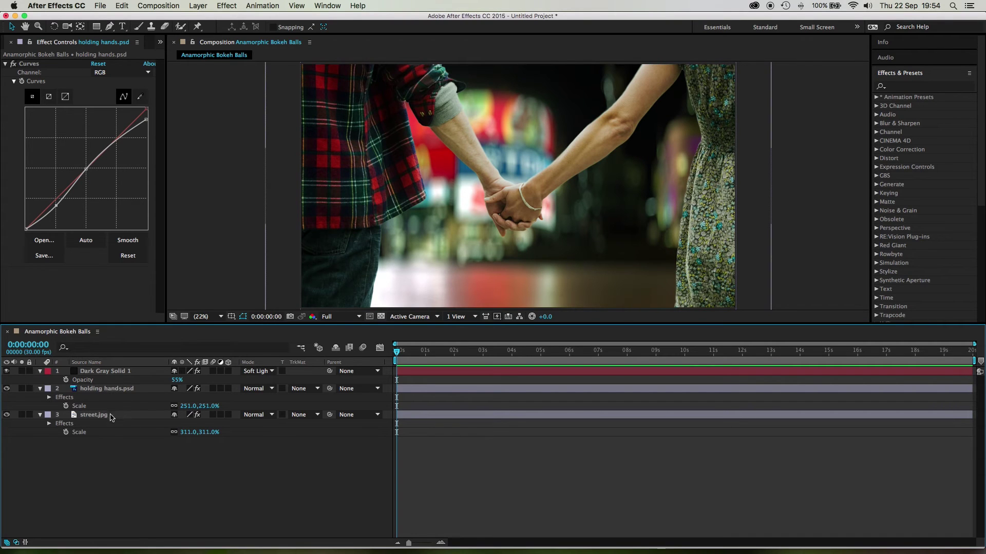
pyautogui.click(105, 415)
# Delete Camera Lens Blur from street.jpg and make both photo layers 3D.
pyautogui.click(51, 65)
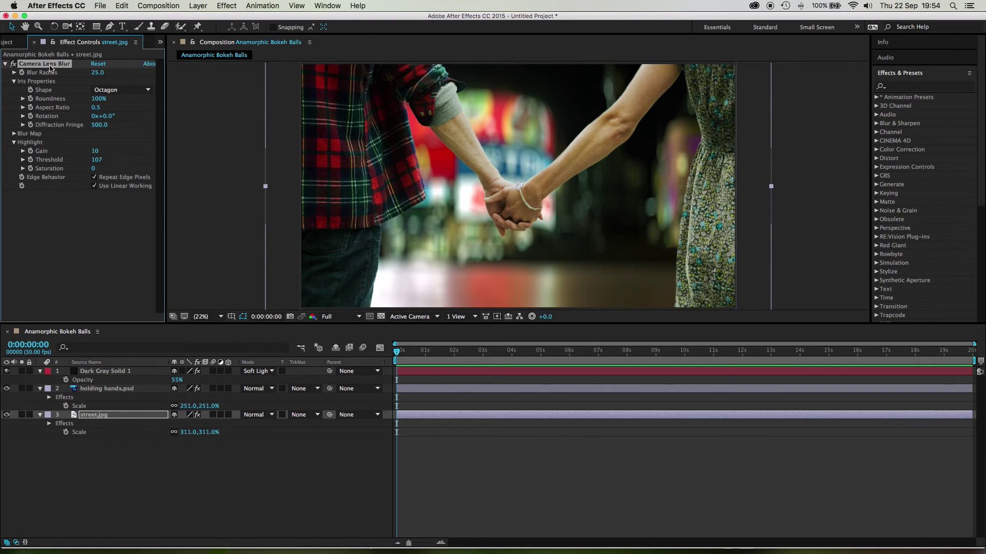
pyautogui.press('Delete')
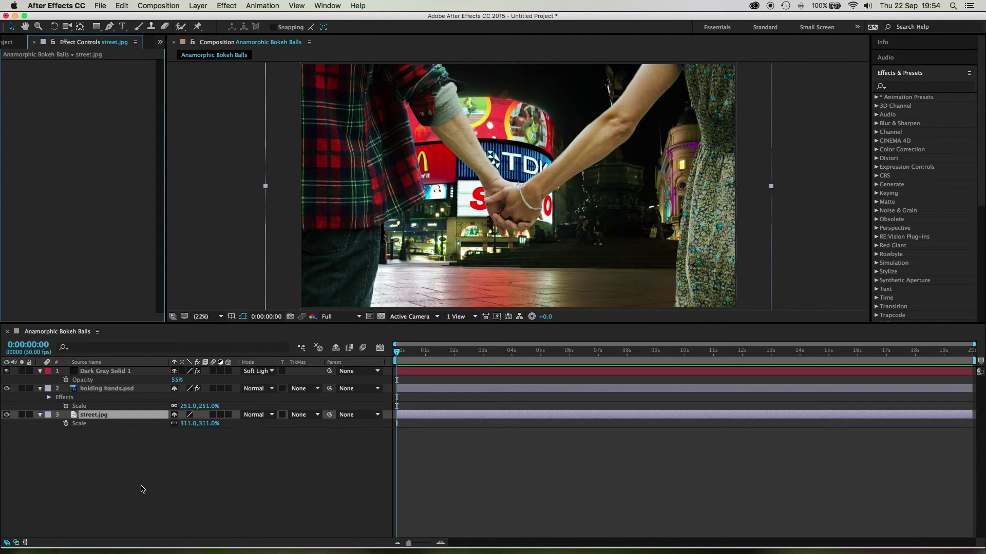
pyautogui.click(228, 389)
pyautogui.click(228, 450)
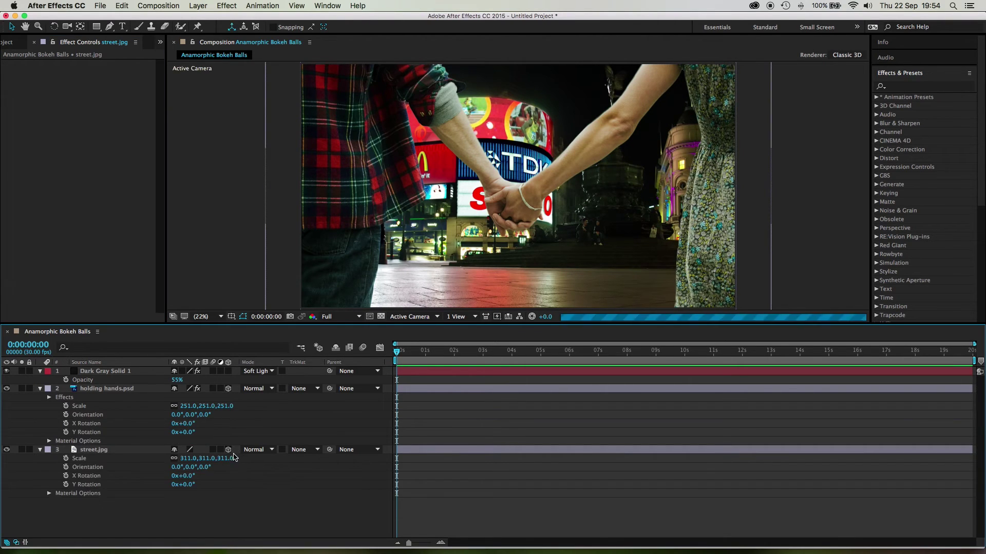
# Add a new Camera 1 layer with Enable Depth of Field ticked.
pyautogui.rightClick(195, 505)
pyautogui.moveTo(234, 461)
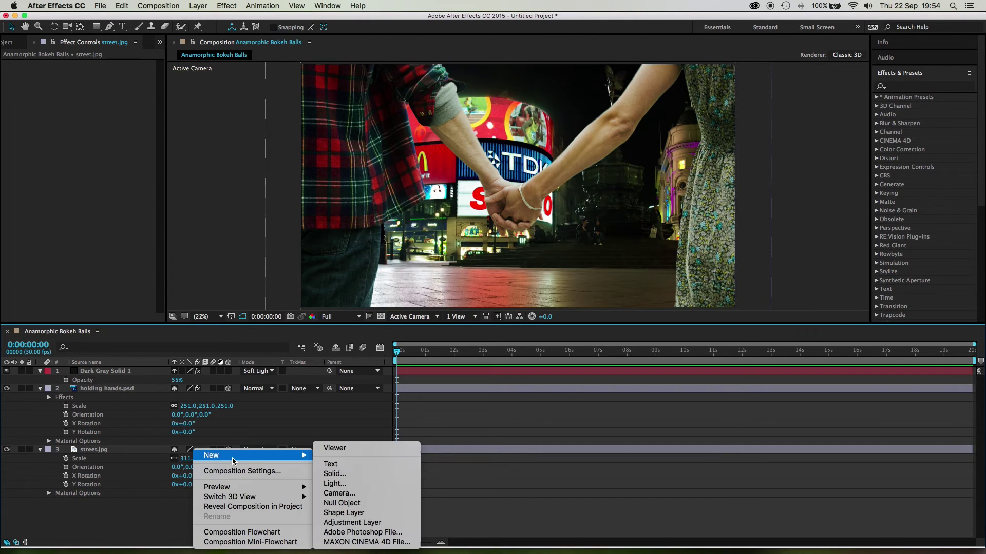
pyautogui.click(339, 494)
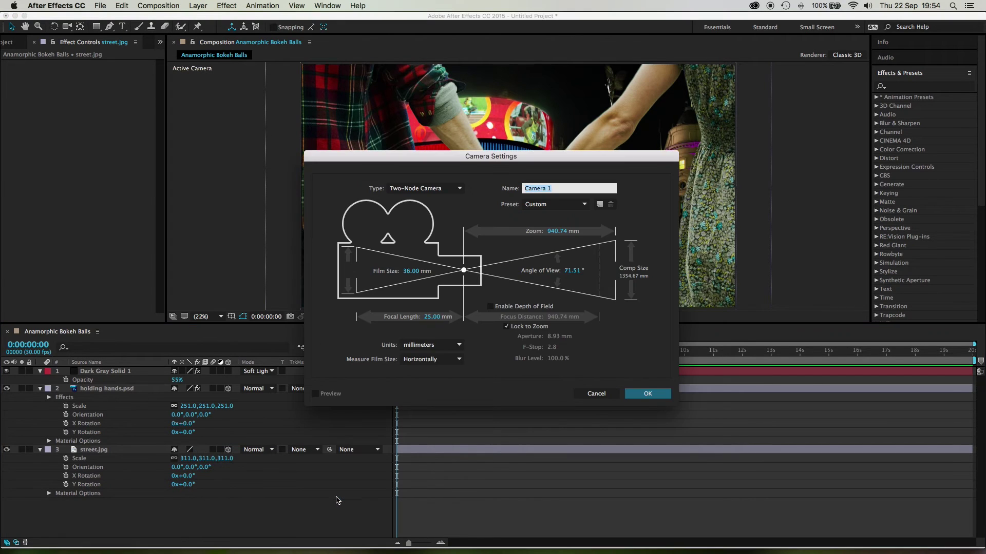
pyautogui.click(507, 307)
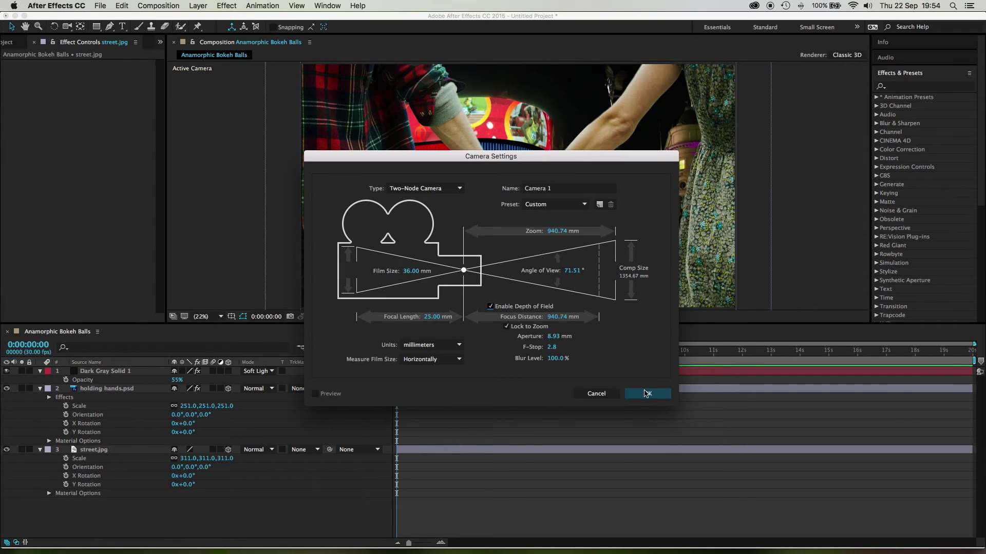
pyautogui.click(651, 394)
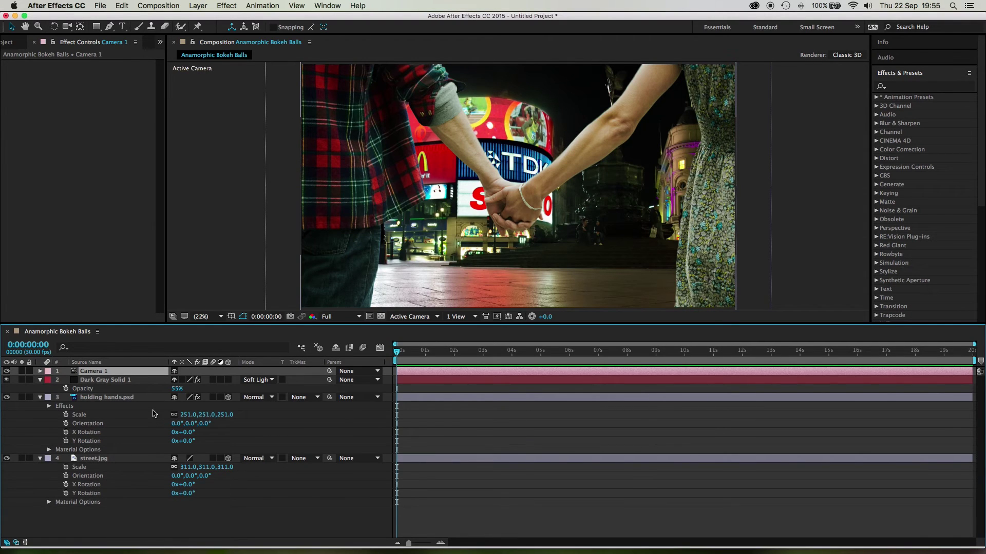
# Show the couple layer's Position and switch the viewer to Custom View 1.
pyautogui.click(123, 398)
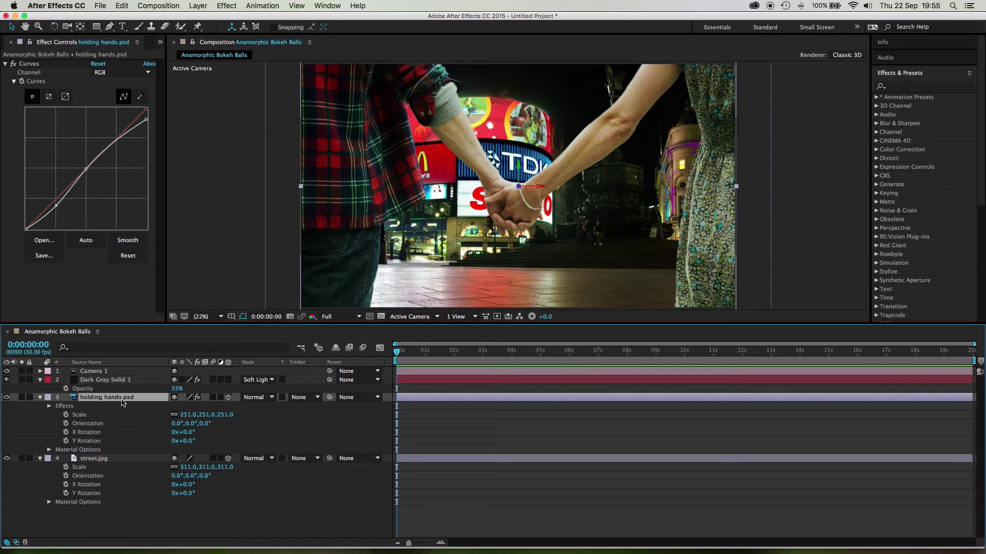
pyautogui.press('p')
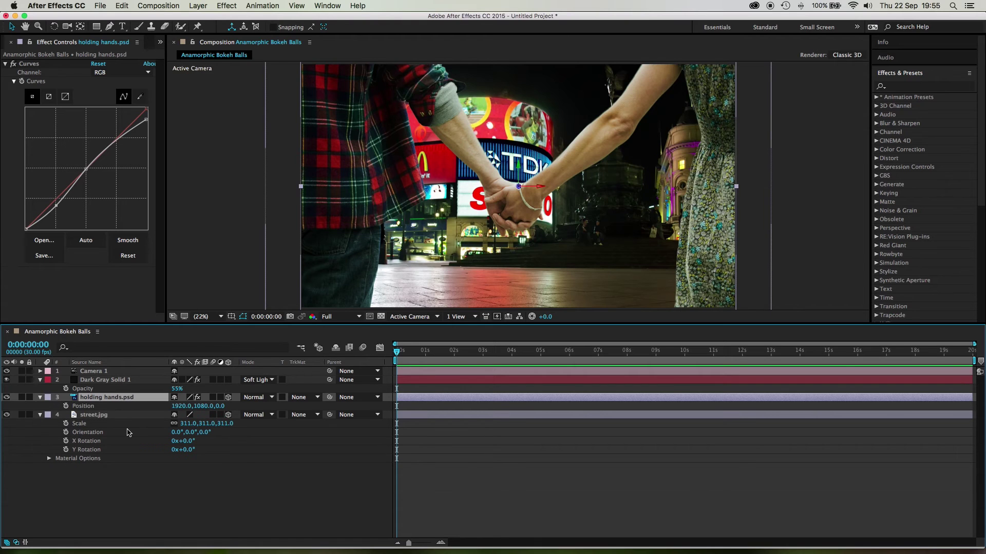
pyautogui.click(468, 317)
pyautogui.click(425, 316)
pyautogui.click(425, 316)
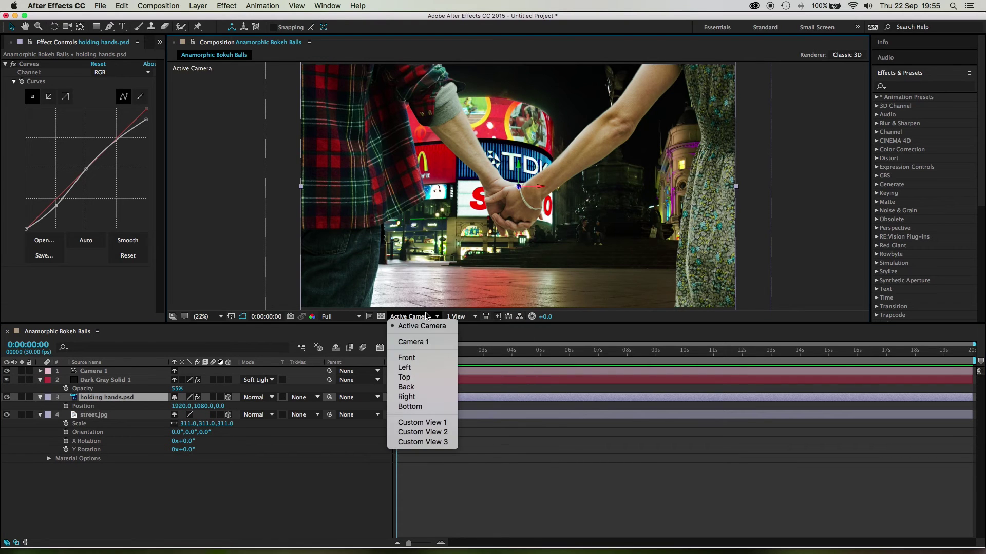
pyautogui.click(425, 422)
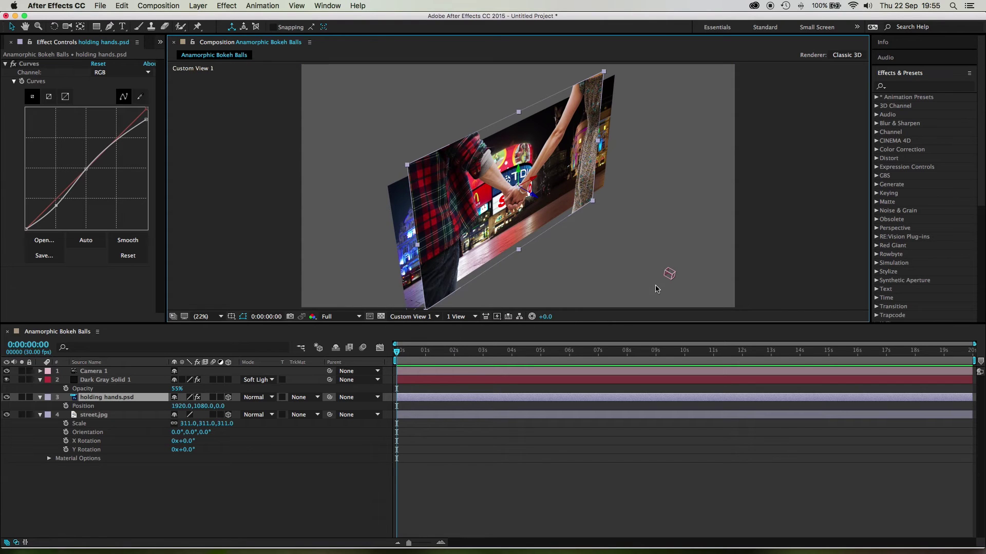
# Push street.jpg further back along Z, then return to the Active Camera view.
pyautogui.click(125, 372)
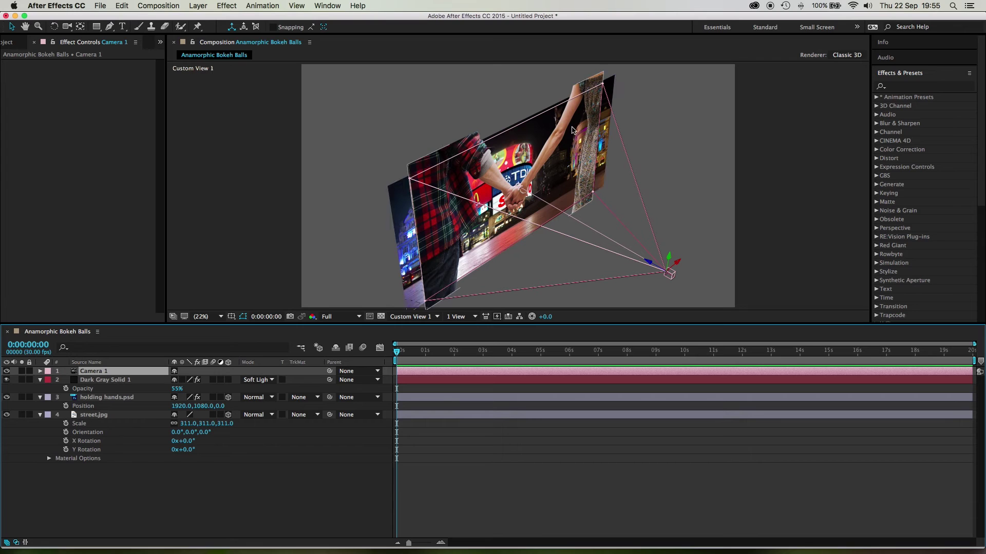
pyautogui.click(405, 222)
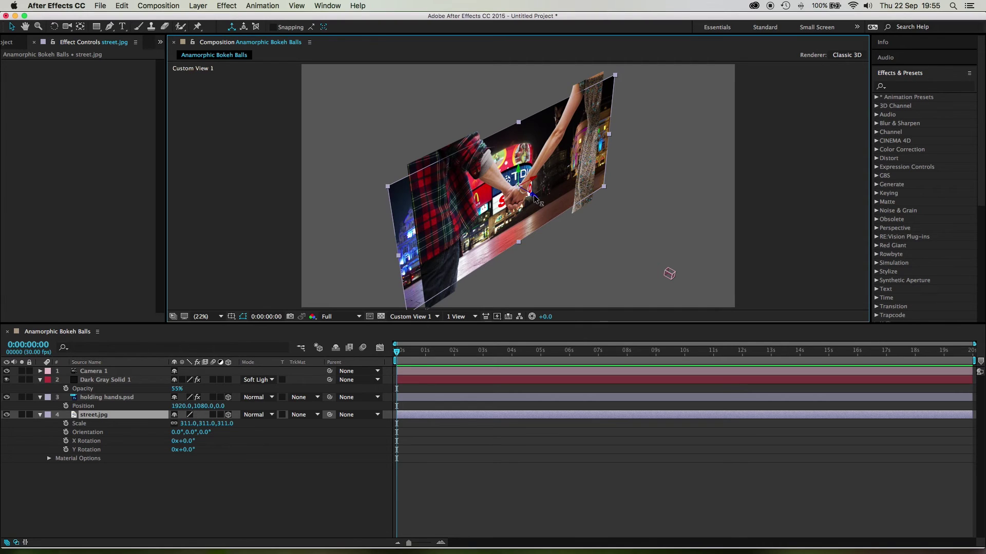
pyautogui.moveTo(534, 198); pyautogui.dragTo(450, 147)
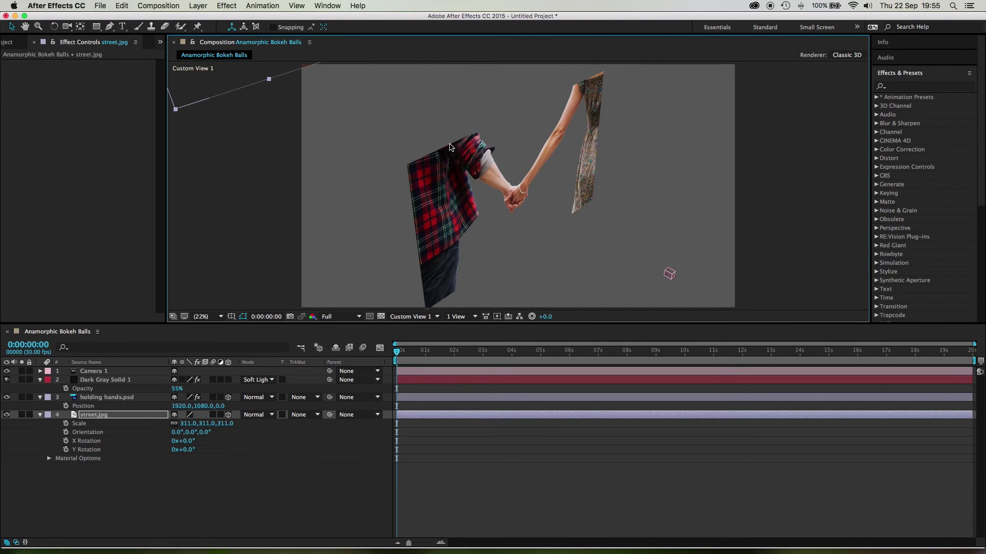
pyautogui.click(396, 315)
pyautogui.click(412, 325)
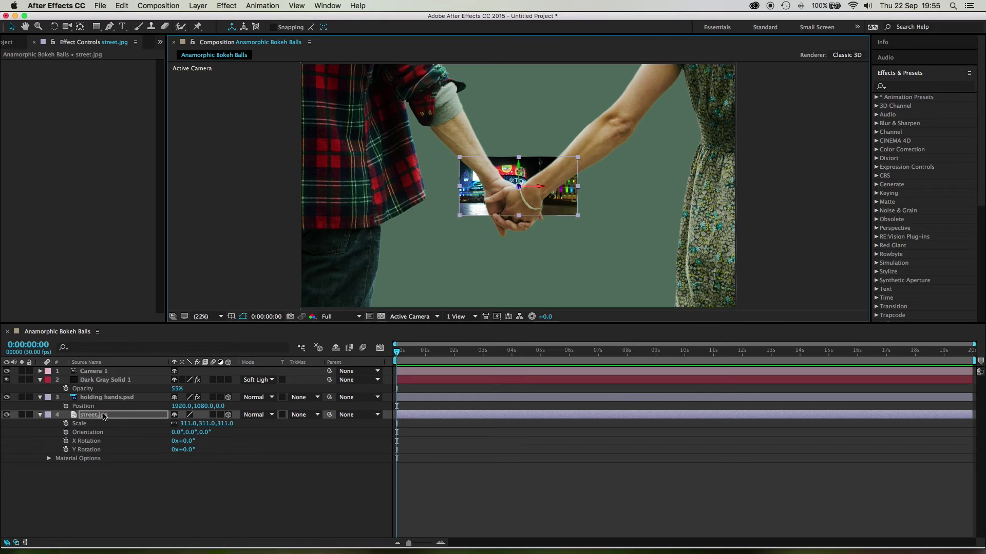
# Scale street.jpg up to 1342% so it fills the frame again.
pyautogui.click(104, 416)
pyautogui.click(185, 426)
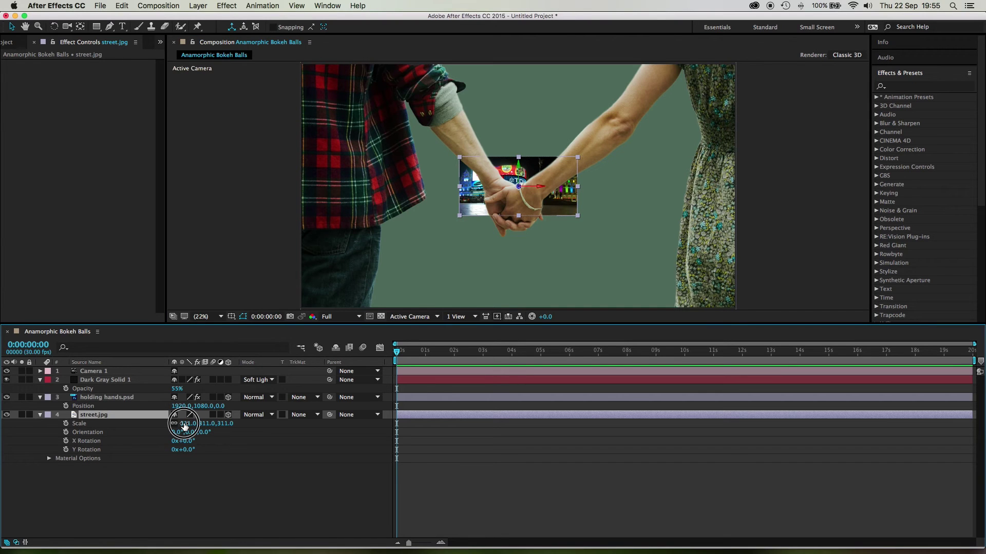
pyautogui.moveTo(185, 426); pyautogui.dragTo(697, 411)
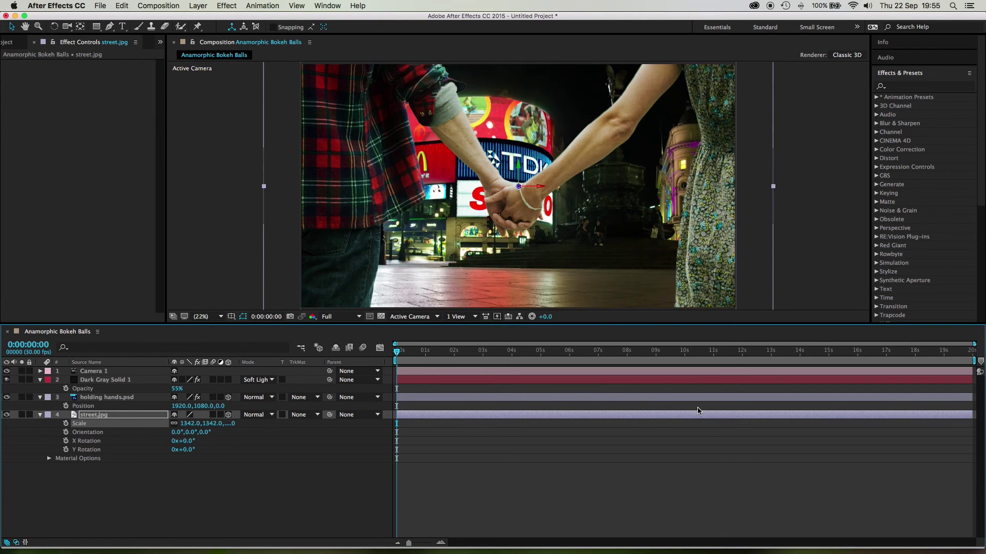
pyautogui.click(98, 371)
# Show Camera 1's options and set its Aperture to 1000 pixels.
pyautogui.press('a')
pyautogui.press('a')
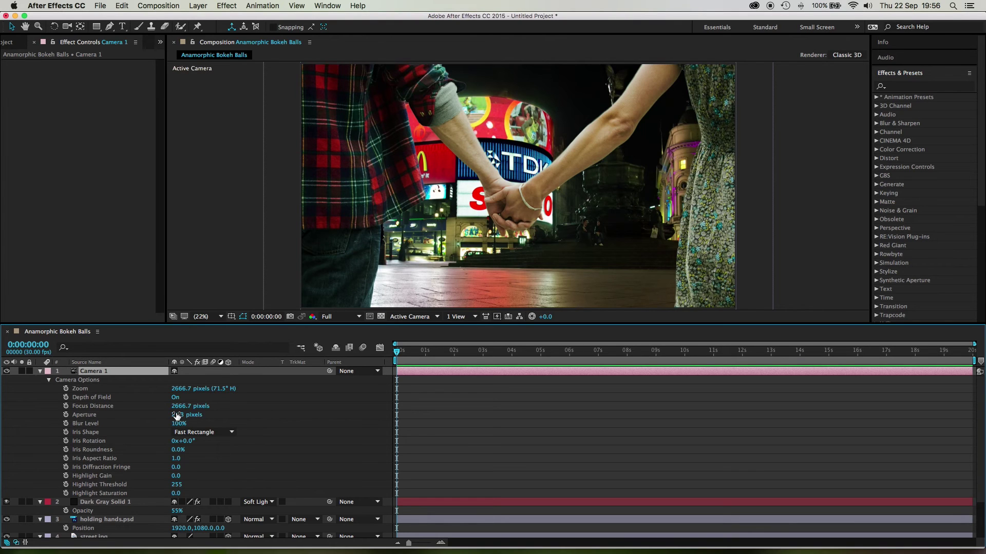
pyautogui.click(178, 415)
pyautogui.write('1000')
pyautogui.press('Return')
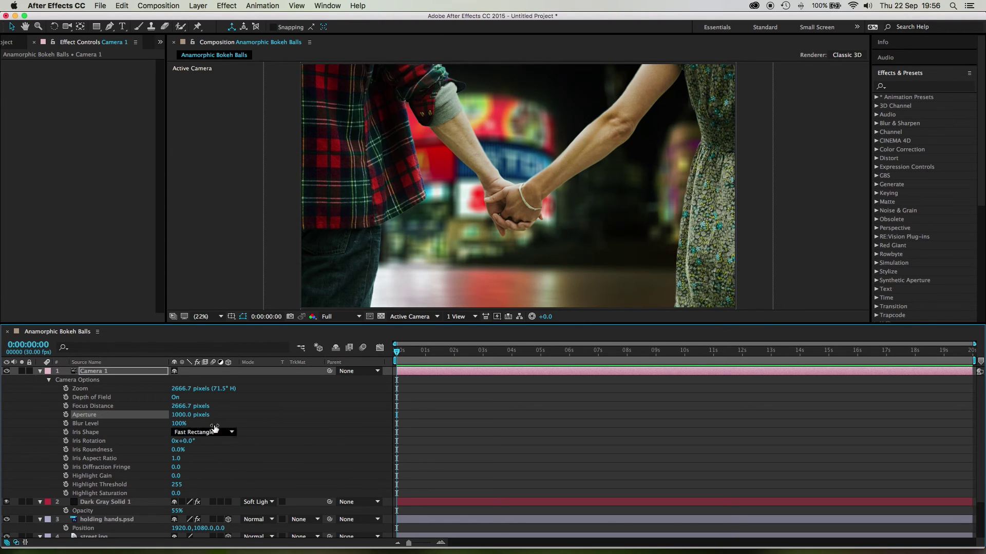
# Choose the Octagon iris shape and drop preview resolution to Quarter.
pyautogui.click(195, 432)
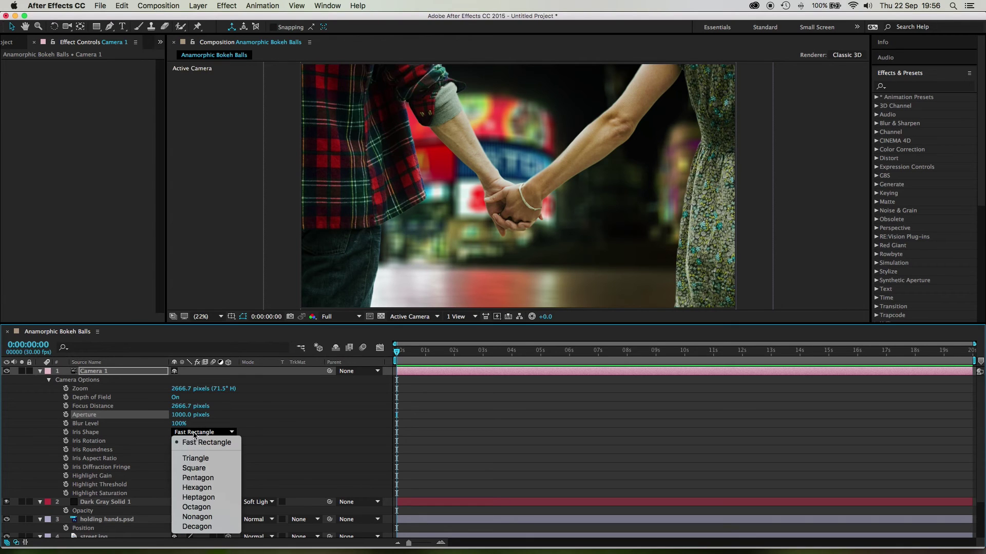
pyautogui.click(213, 507)
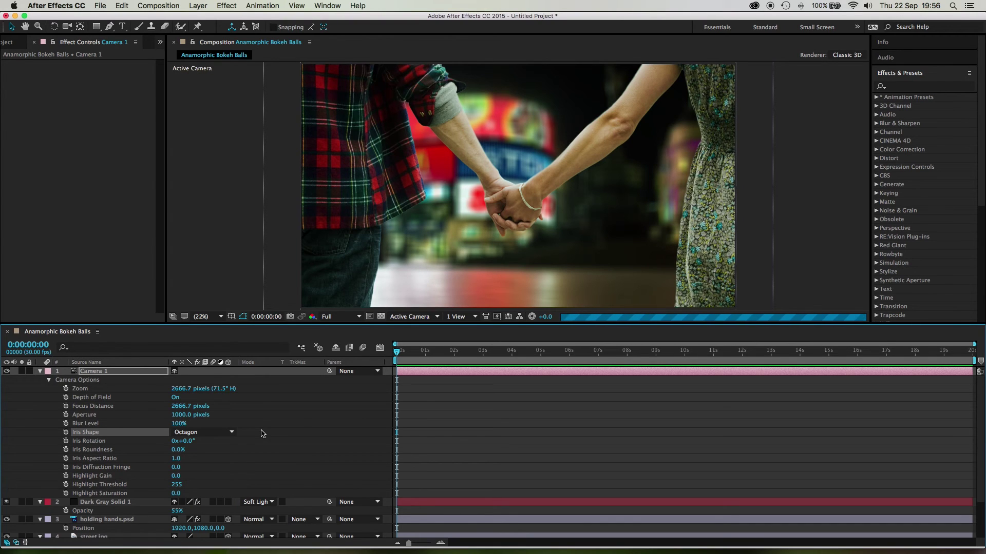
pyautogui.click(334, 316)
pyautogui.click(333, 347)
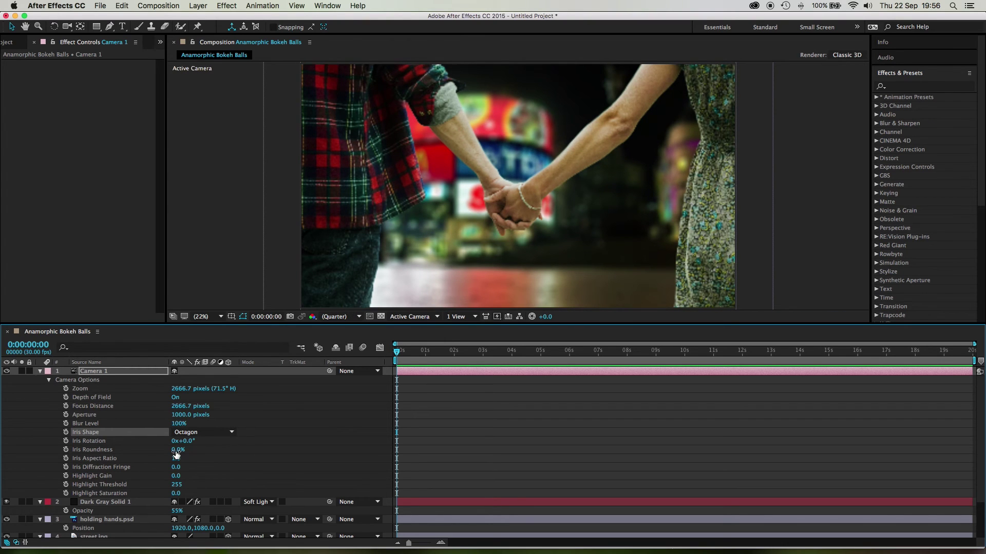
# Set Iris Roundness 100%, Diffraction Fringe 100 and Iris Aspect Ratio 0.5.
pyautogui.click(177, 451)
pyautogui.moveTo(178, 450); pyautogui.dragTo(341, 447)
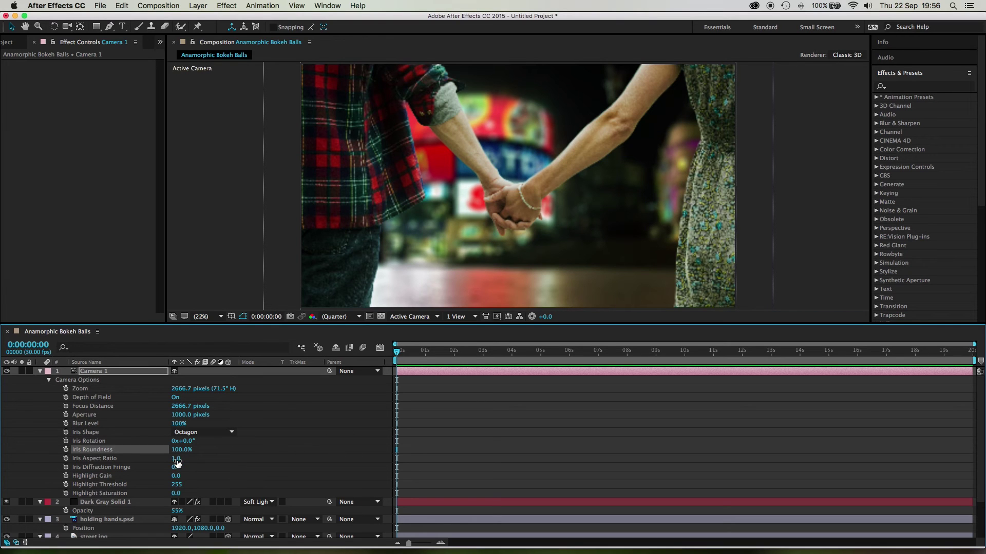
pyautogui.moveTo(177, 468); pyautogui.dragTo(274, 469)
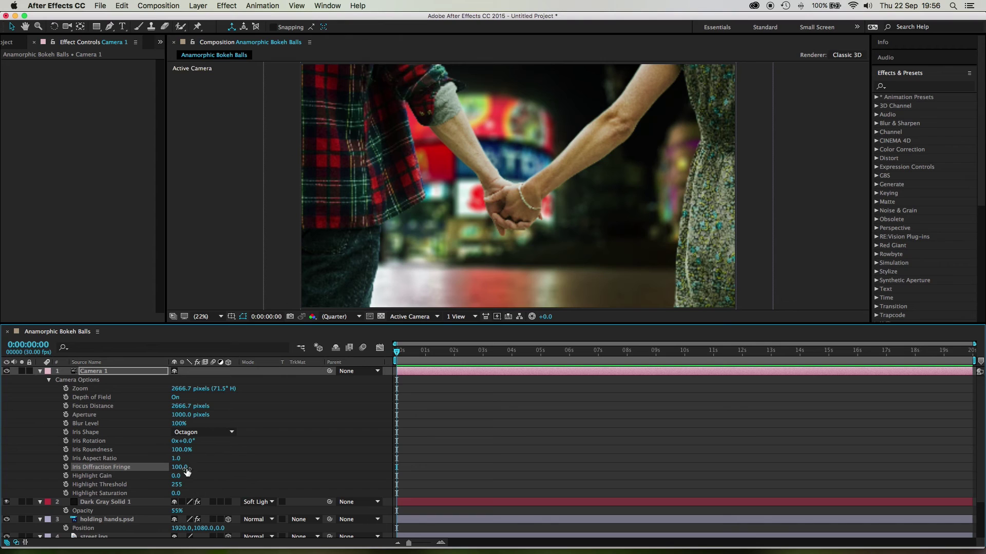
pyautogui.click(176, 459)
pyautogui.press('Return')
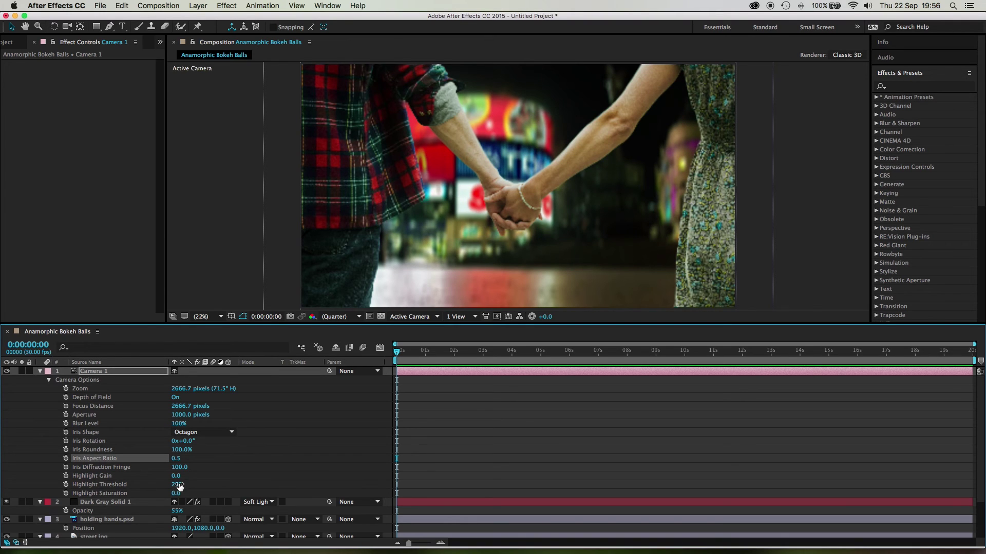
# Set Highlight Gain to 10 and lower Highlight Threshold to 181.
pyautogui.click(175, 476)
pyautogui.write('10')
pyautogui.press('Return')
pyautogui.moveTo(179, 484)
pyautogui.mouseDown()
pyautogui.moveTo(154, 491)
pyautogui.moveTo(169, 492)
pyautogui.mouseUp()
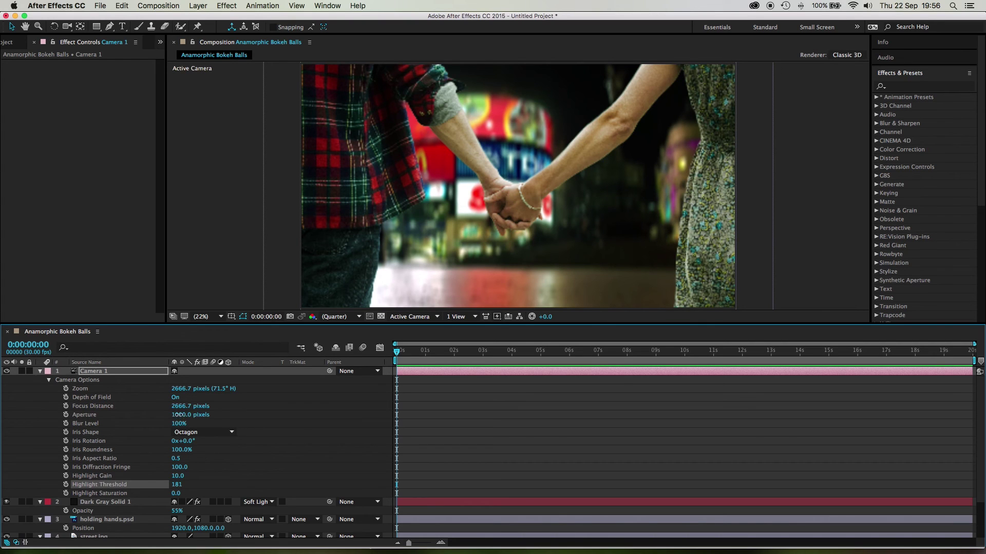
# Settle the Aperture at 1500 pixels, collapse the camera, and restore Full preview resolution.
pyautogui.click(178, 415)
pyautogui.write('2000')
pyautogui.press('Return')
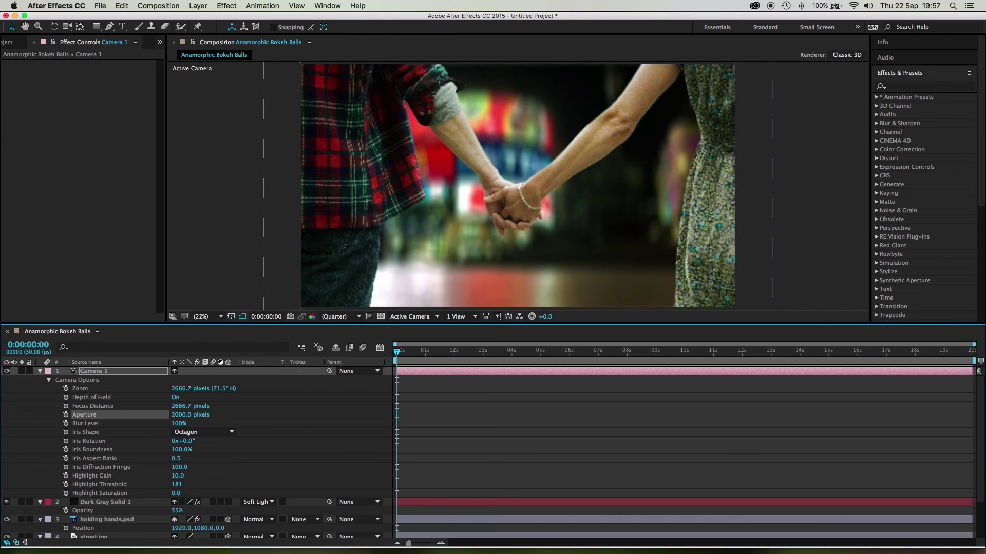
pyautogui.click(183, 415)
pyautogui.write('1500')
pyautogui.press('Return')
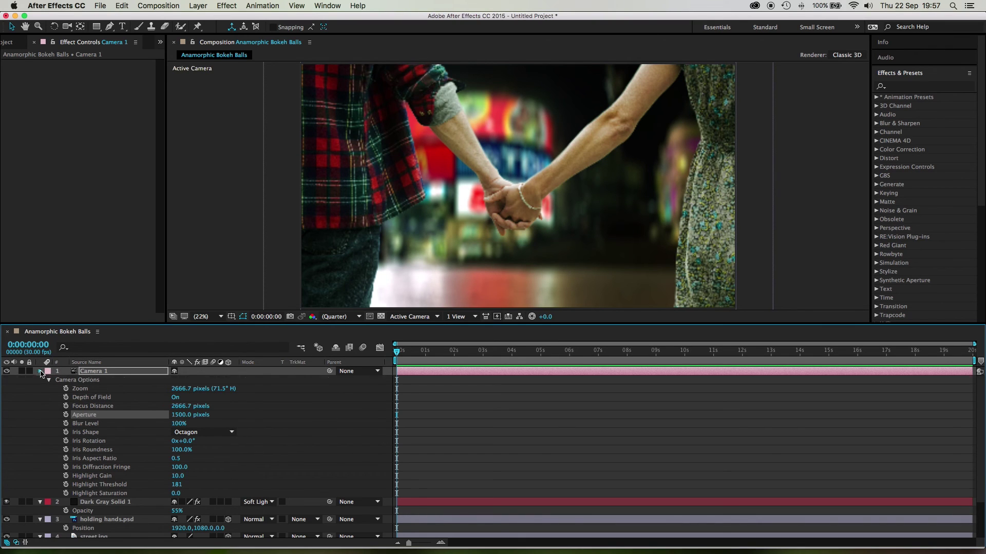
pyautogui.click(40, 371)
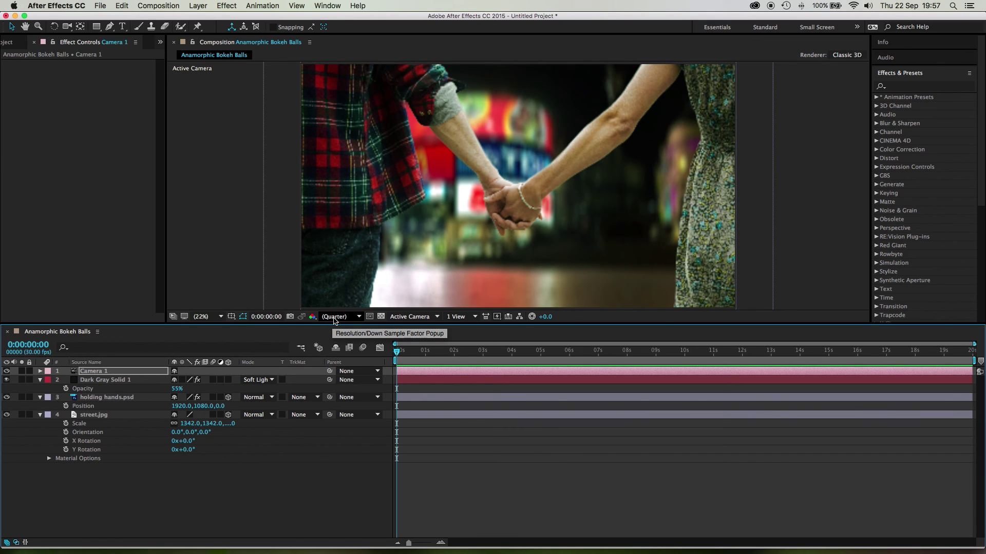
pyautogui.press('super+j')
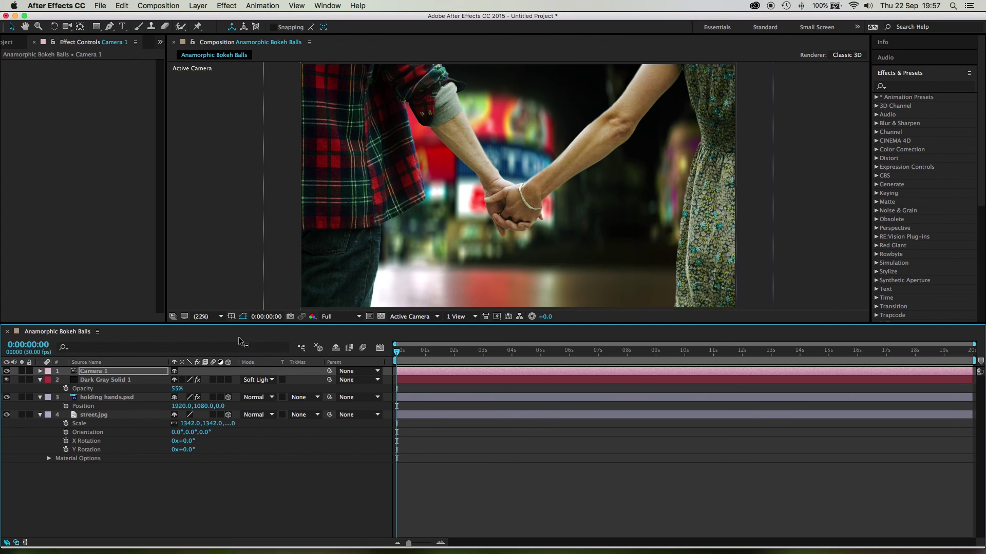
# Add a Null 1 layer and parent Camera 1 to it.
pyautogui.rightClick(157, 450)
pyautogui.moveTo(183, 458)
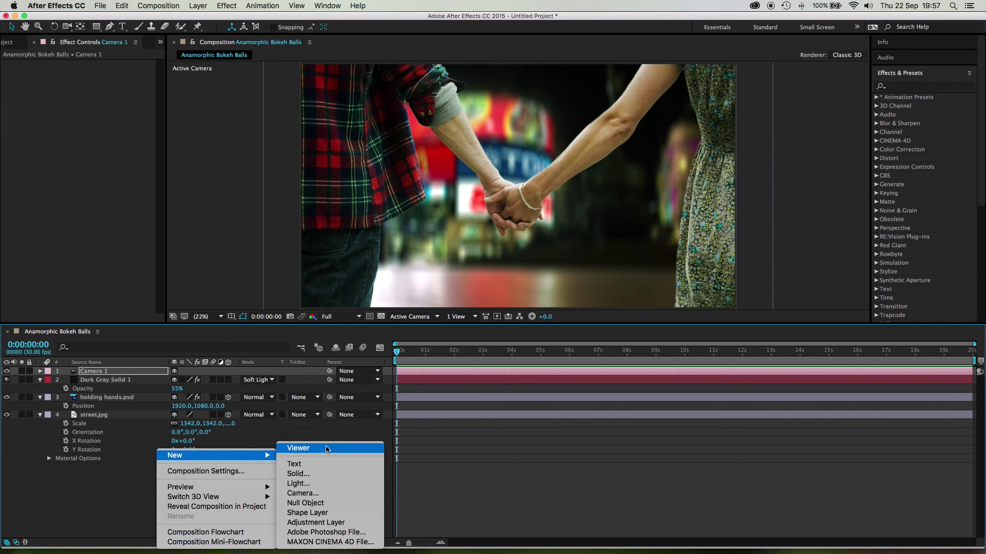
pyautogui.click(320, 504)
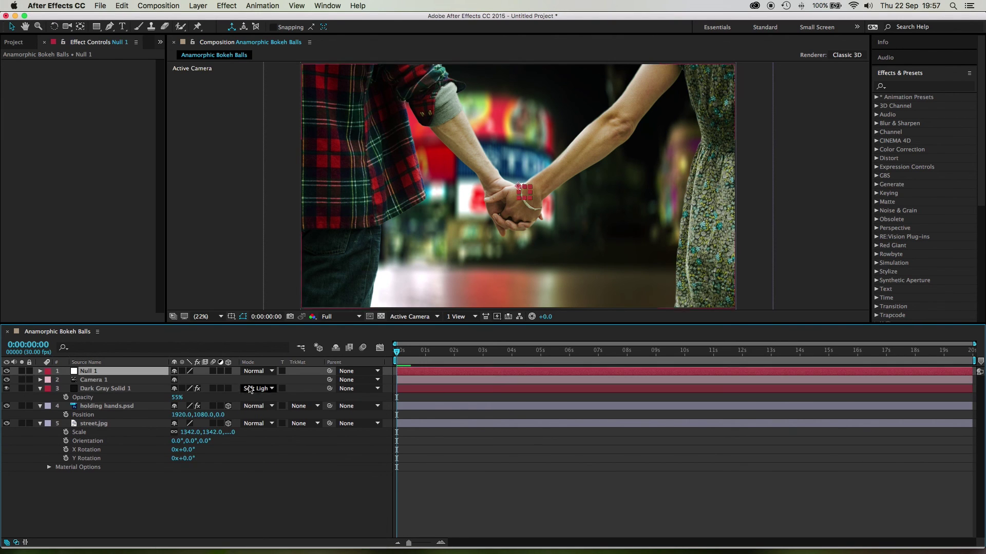
pyautogui.moveTo(330, 379); pyautogui.dragTo(96, 375)
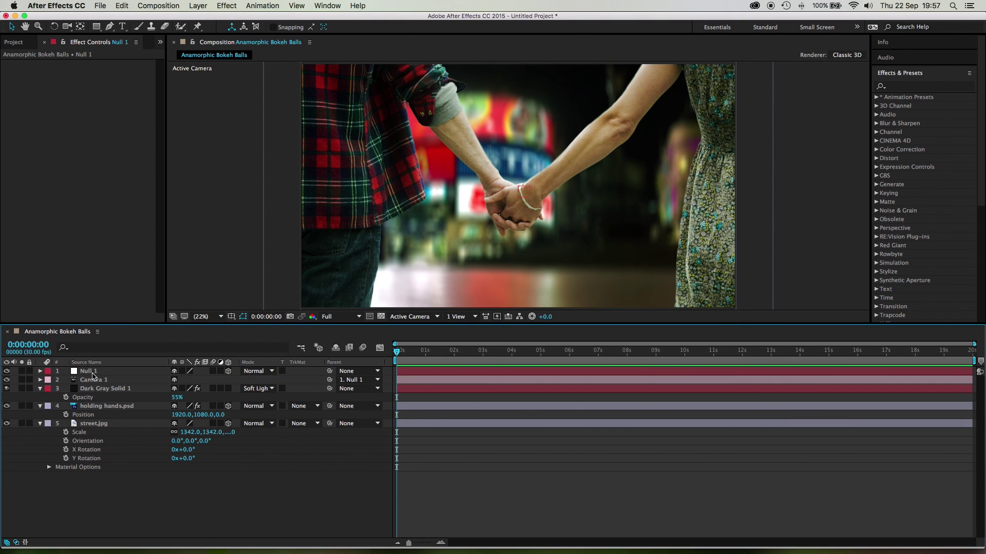
pyautogui.click(340, 316)
pyautogui.click(343, 327)
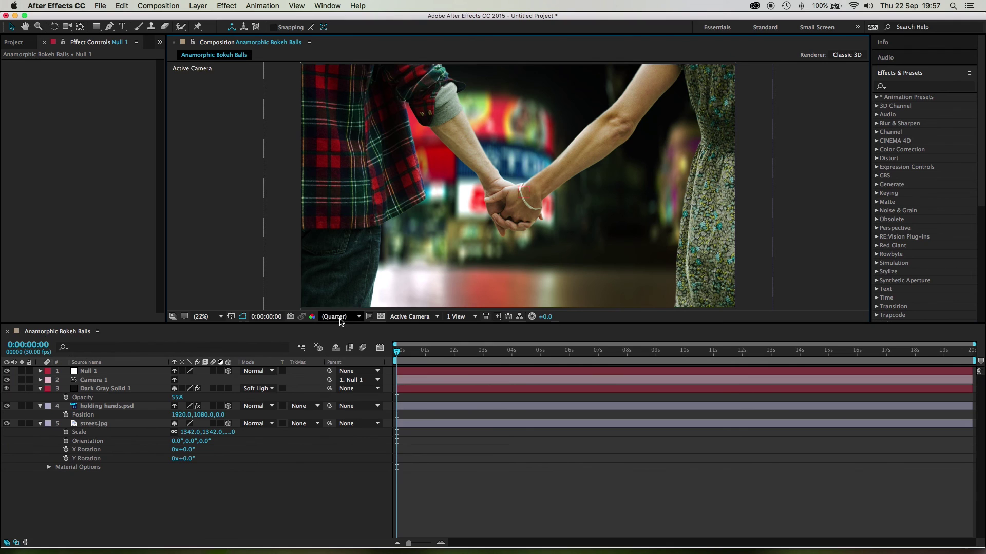
# Scrub Null 1's Z Position, ending at 404.0.
pyautogui.click(144, 371)
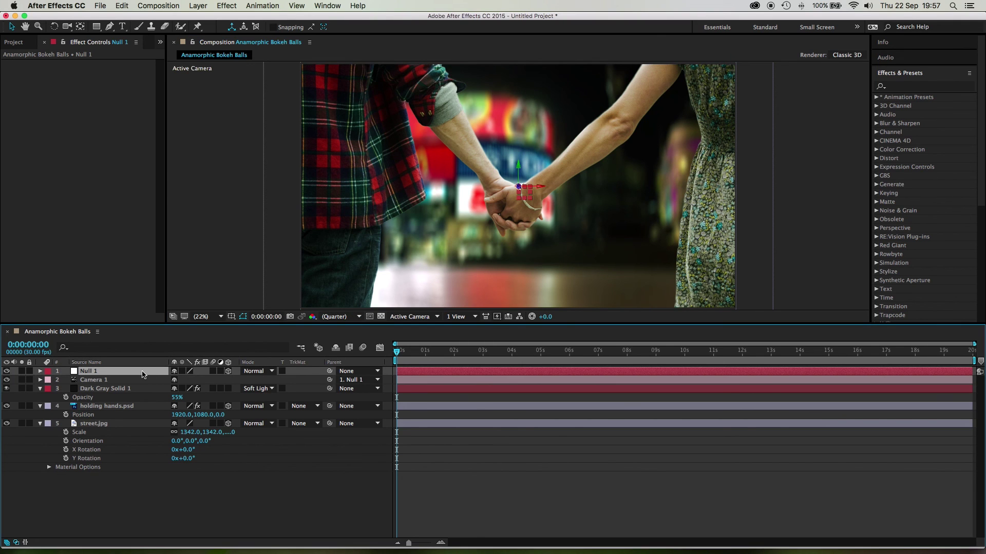
pyautogui.press('p')
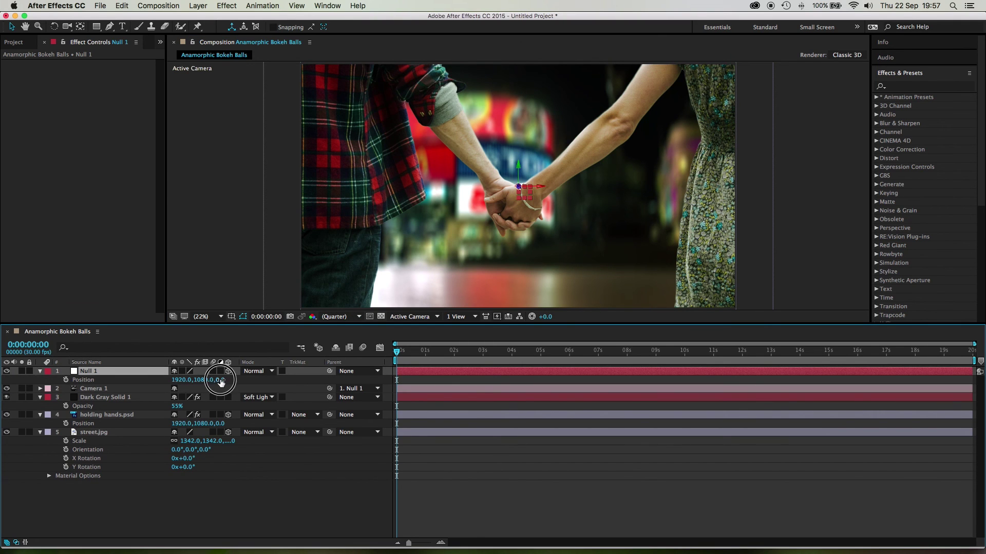
pyautogui.moveTo(221, 383); pyautogui.dragTo(340, 384)
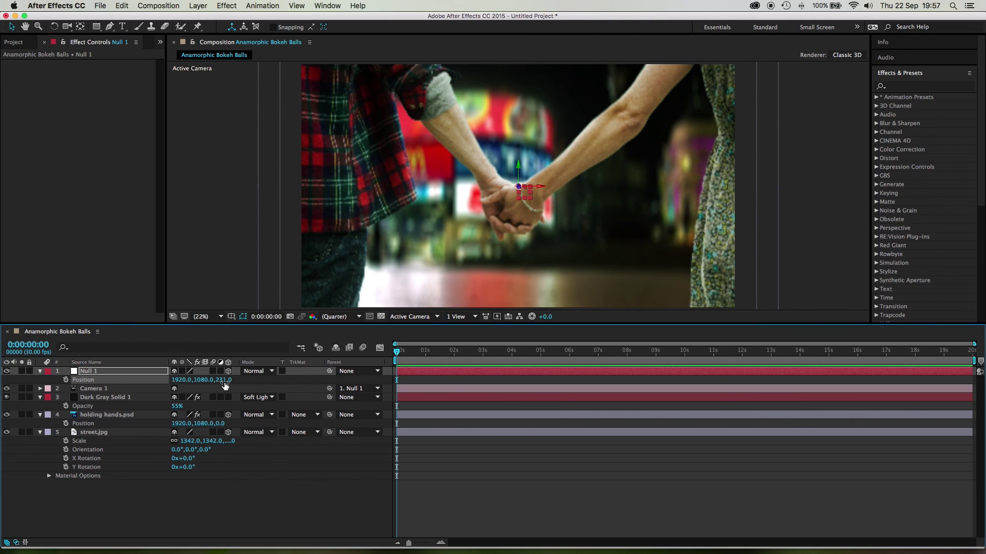
pyautogui.moveTo(220, 385); pyautogui.dragTo(307, 380)
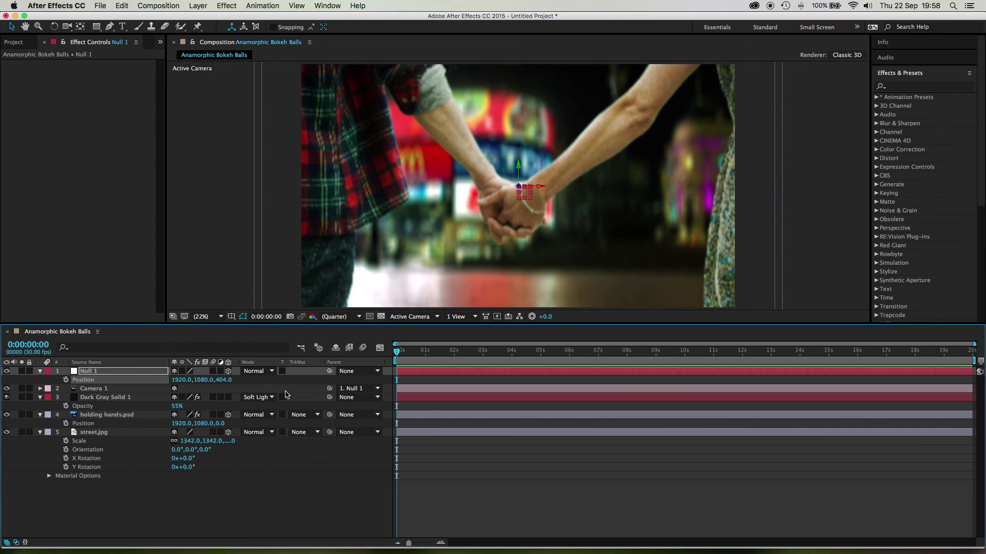